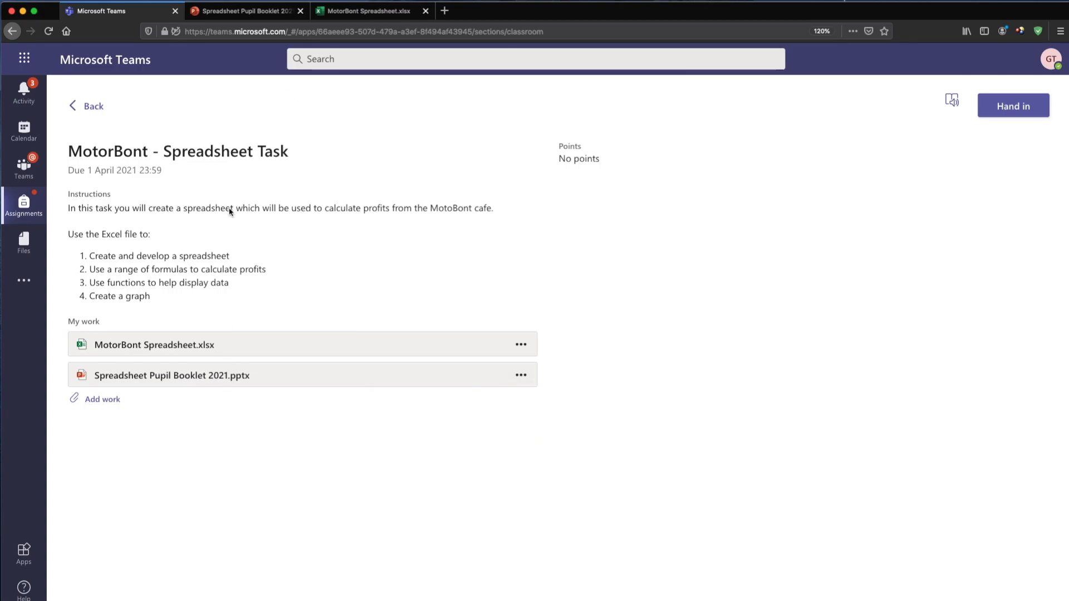
# Step: Switch to the PowerPoint booklet and review its change-an-amount-in-stock slide alongside the Stock column in the Excel spreadsheet
pyautogui.click(273, 12)
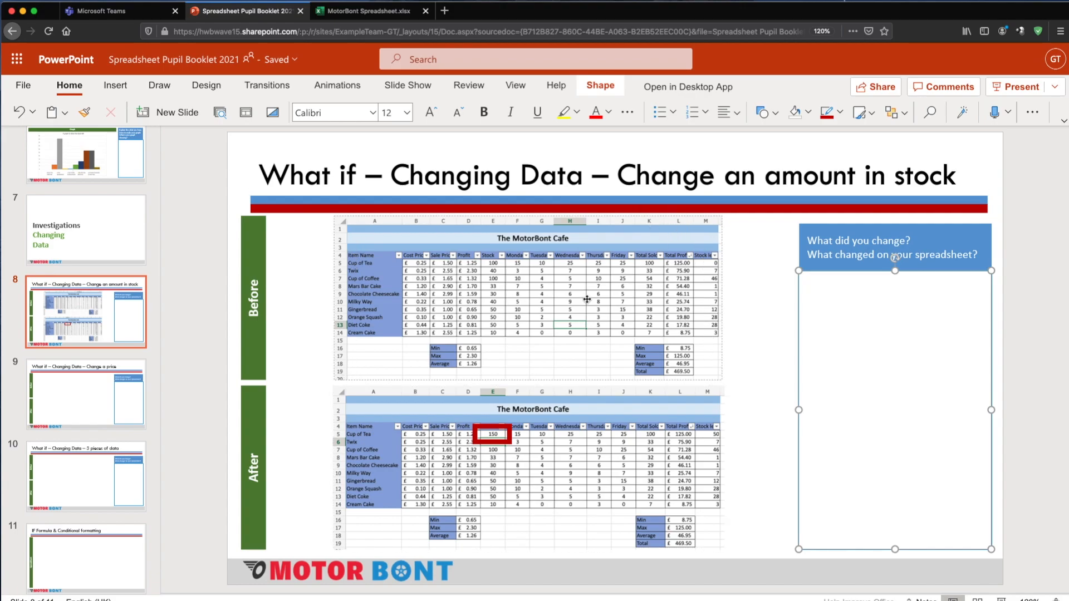
pyautogui.click(365, 11)
pyautogui.click(278, 220)
pyautogui.moveTo(279, 231); pyautogui.dragTo(281, 355)
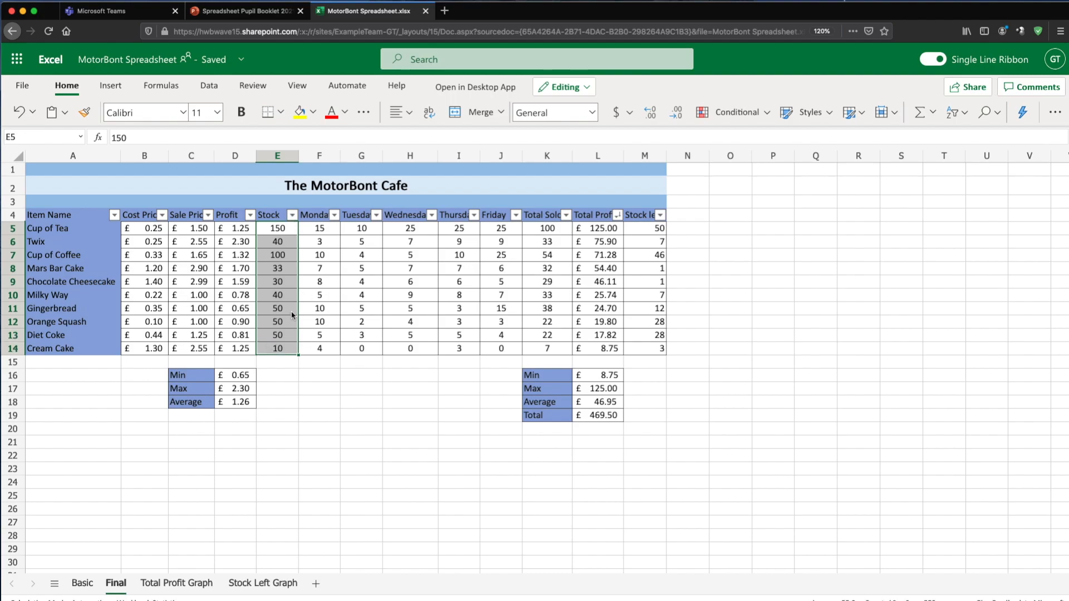
pyautogui.click(292, 313)
pyautogui.click(245, 10)
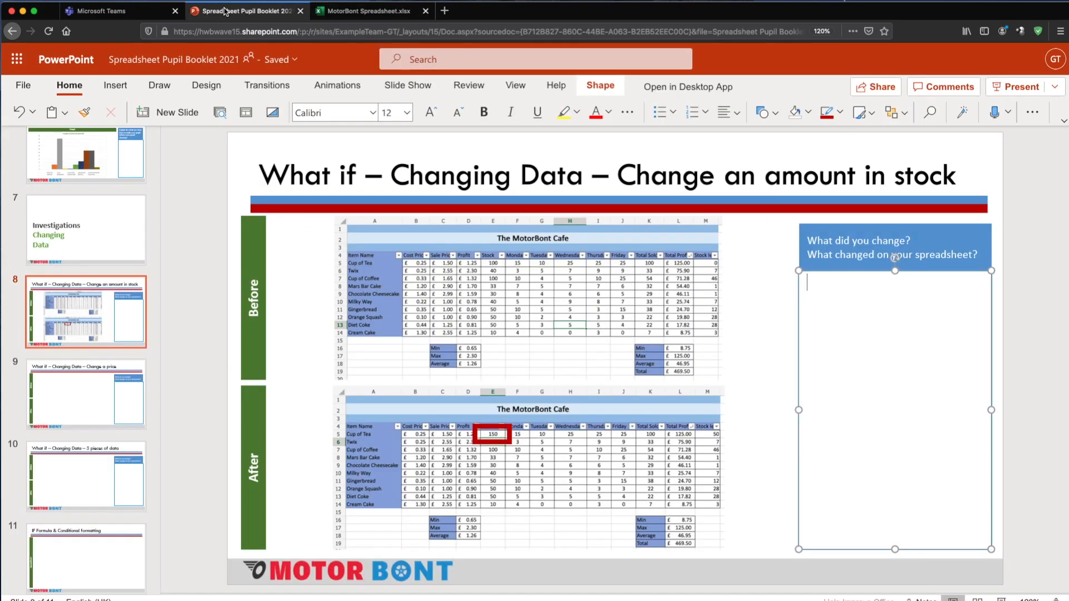
pyautogui.click(933, 306)
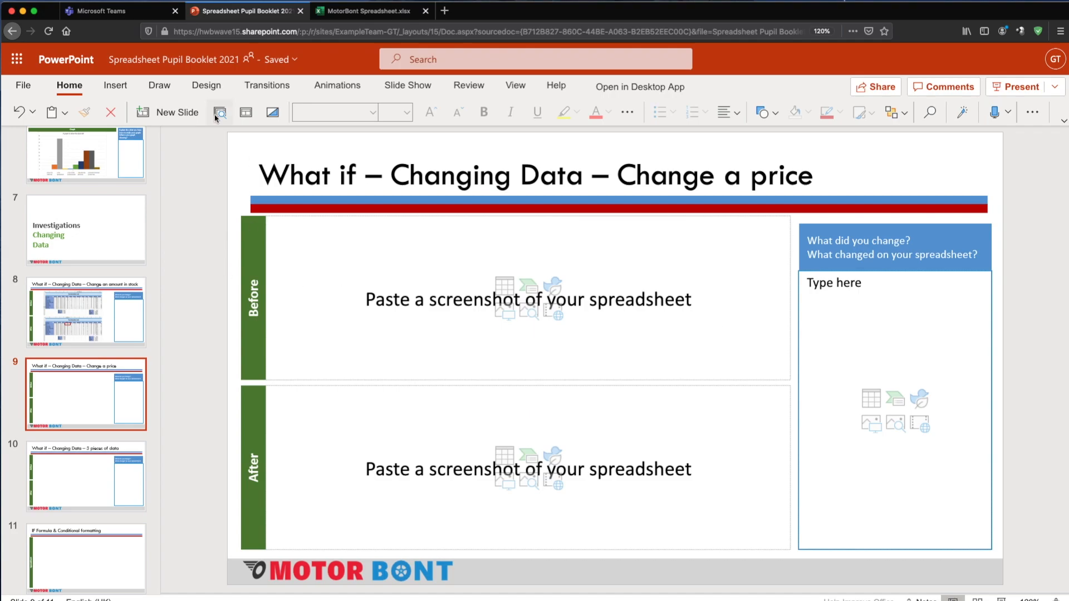
# Step: Paste the spreadsheet screenshot into the Before area of the booklet's "Change a price" slide
pyautogui.click(346, 11)
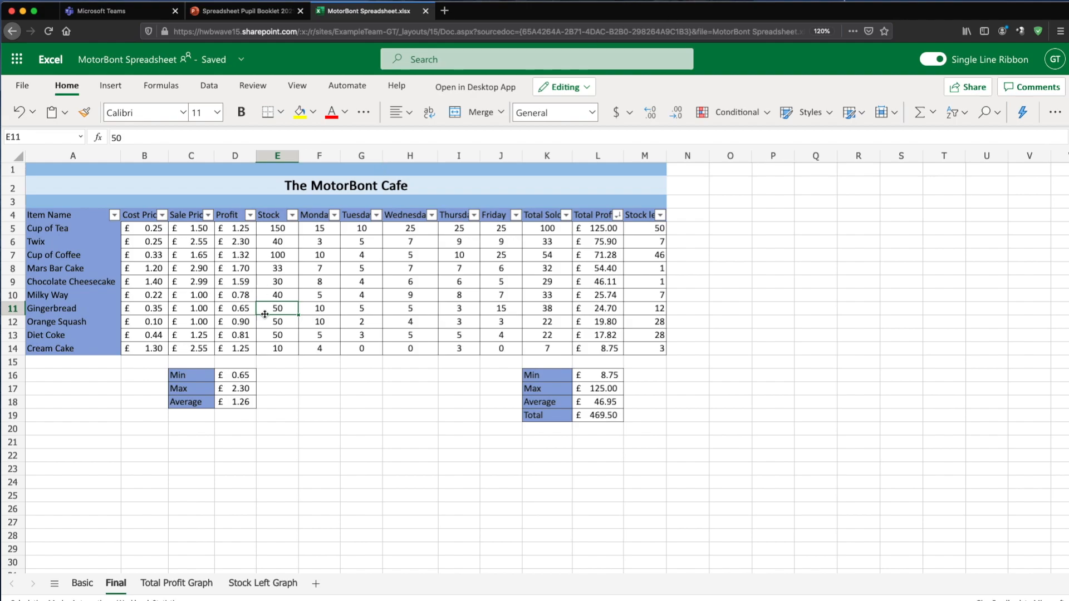
pyautogui.click(255, 16)
pyautogui.click(370, 286)
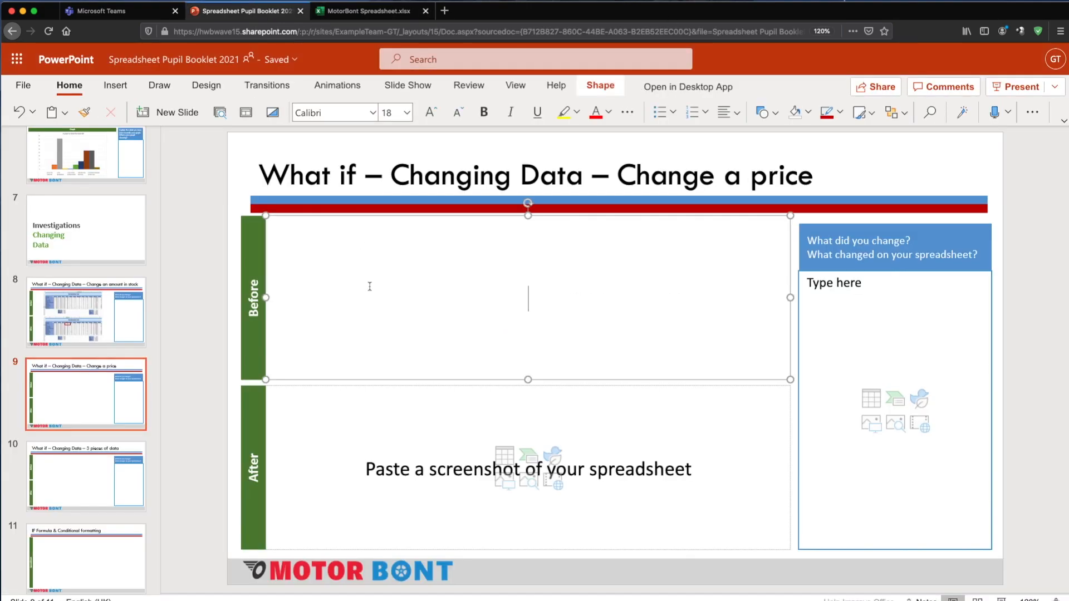
pyautogui.press('super+v')
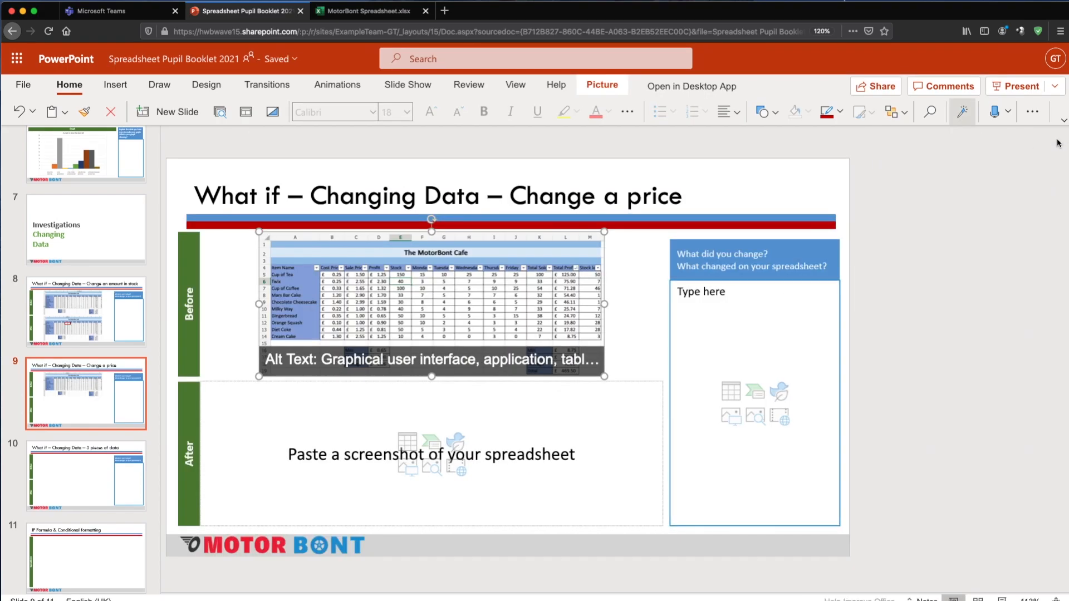
pyautogui.click(1056, 138)
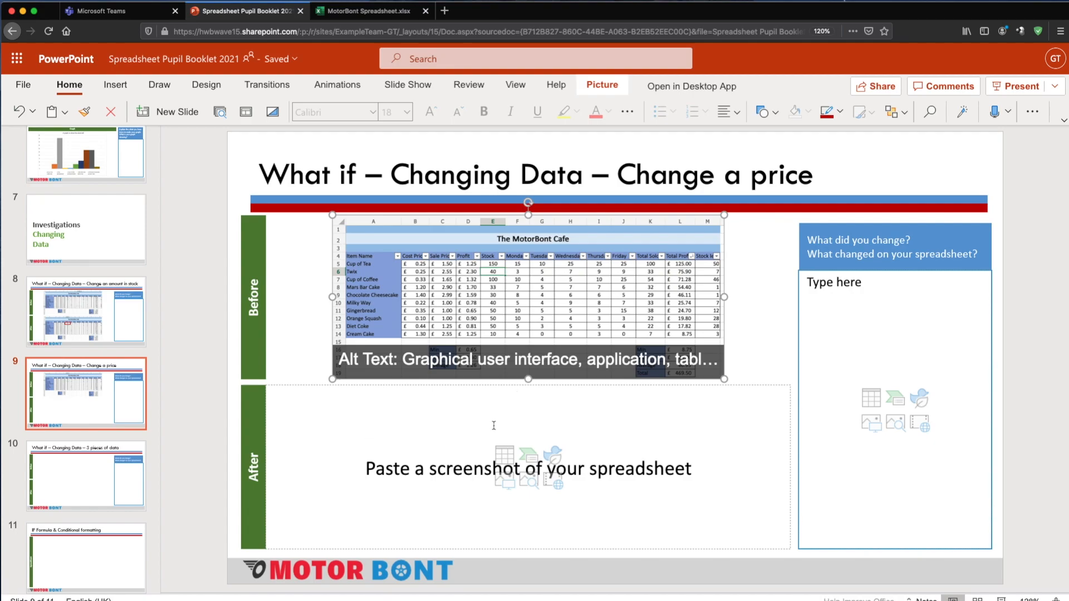
# Step: In the Excel spreadsheet, examine the Cost Price and Sale Price columns and the formulas in the Profit and Total Profit columns
pyautogui.click(372, 10)
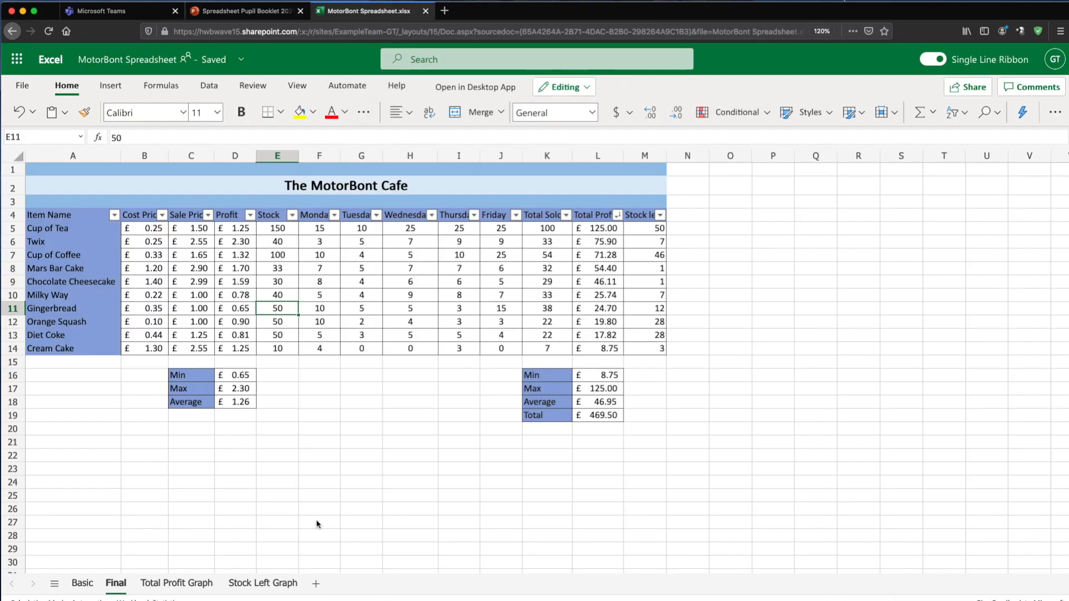
pyautogui.click(136, 230)
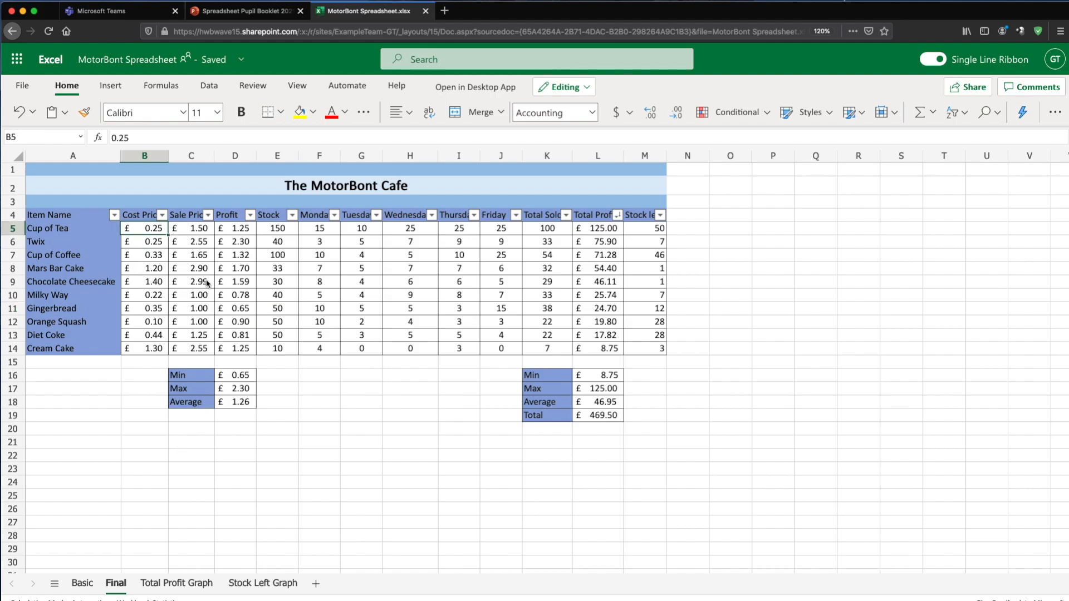
pyautogui.click(232, 284)
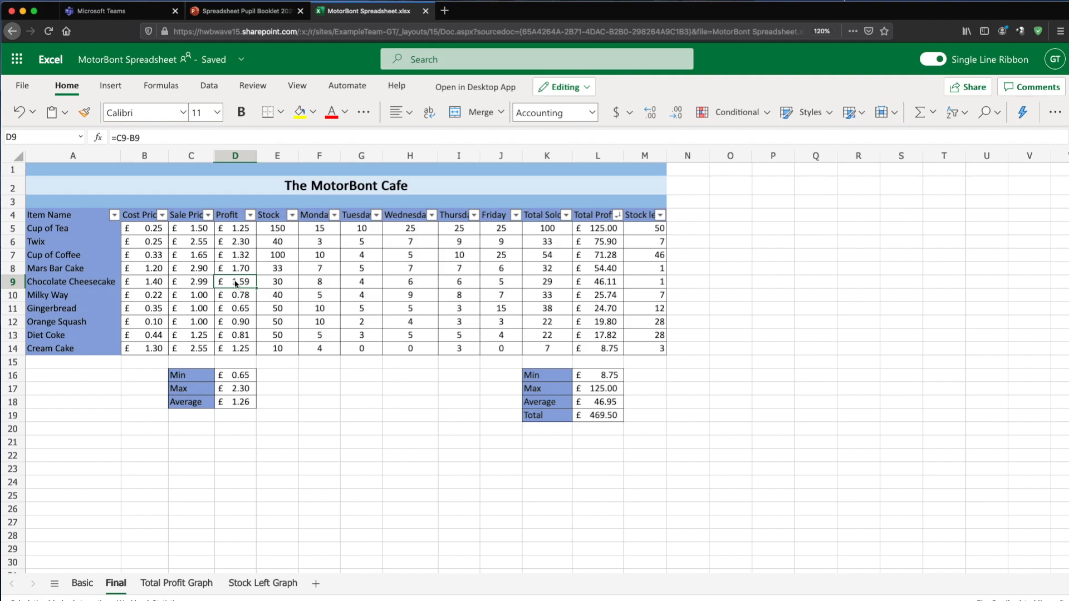
pyautogui.click(612, 232)
pyautogui.moveTo(613, 232); pyautogui.dragTo(607, 349)
pyautogui.scroll(-1, 607, 349)
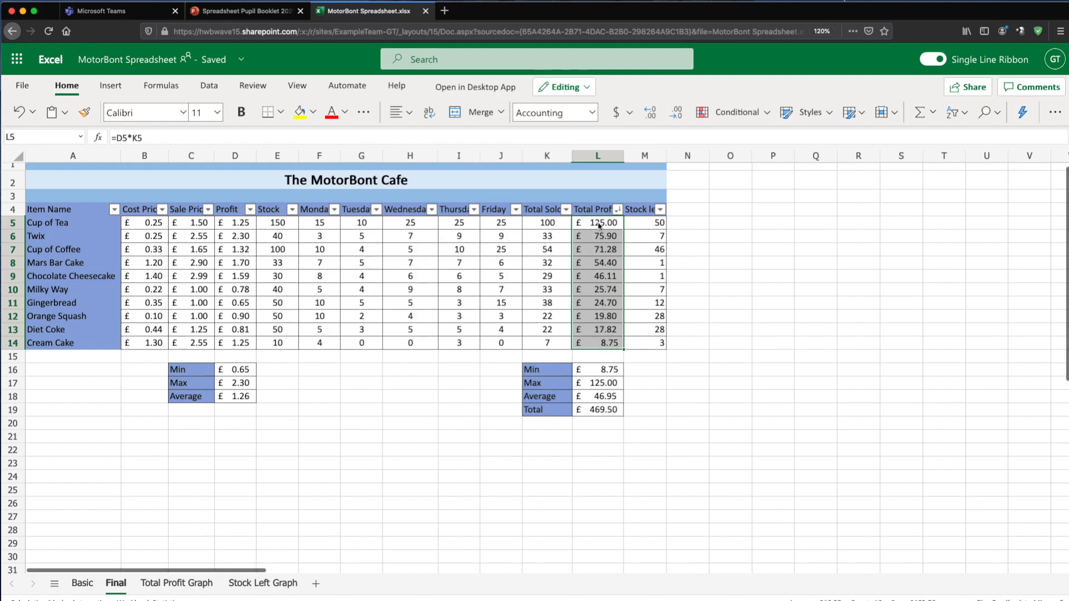
pyautogui.scroll(1, 599, 222)
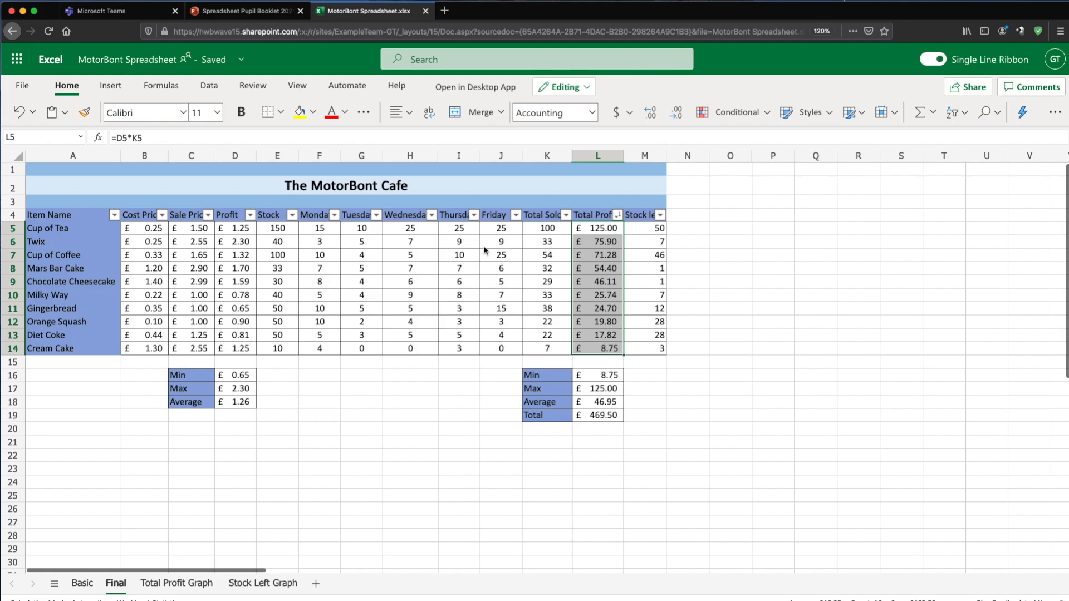
pyautogui.moveTo(143, 233); pyautogui.dragTo(249, 349)
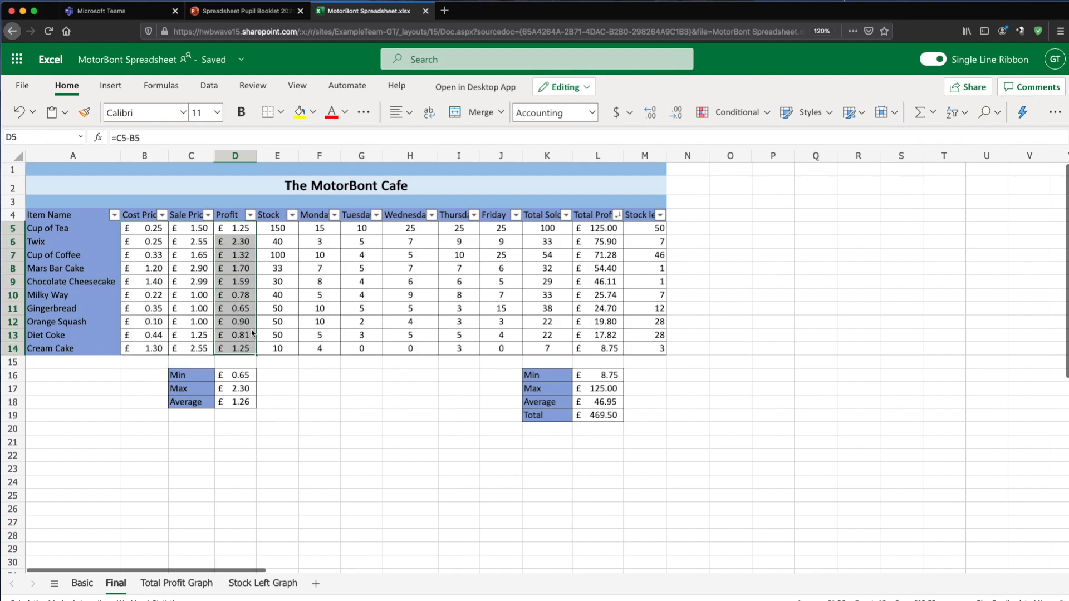
pyautogui.click(243, 232)
pyautogui.click(151, 232)
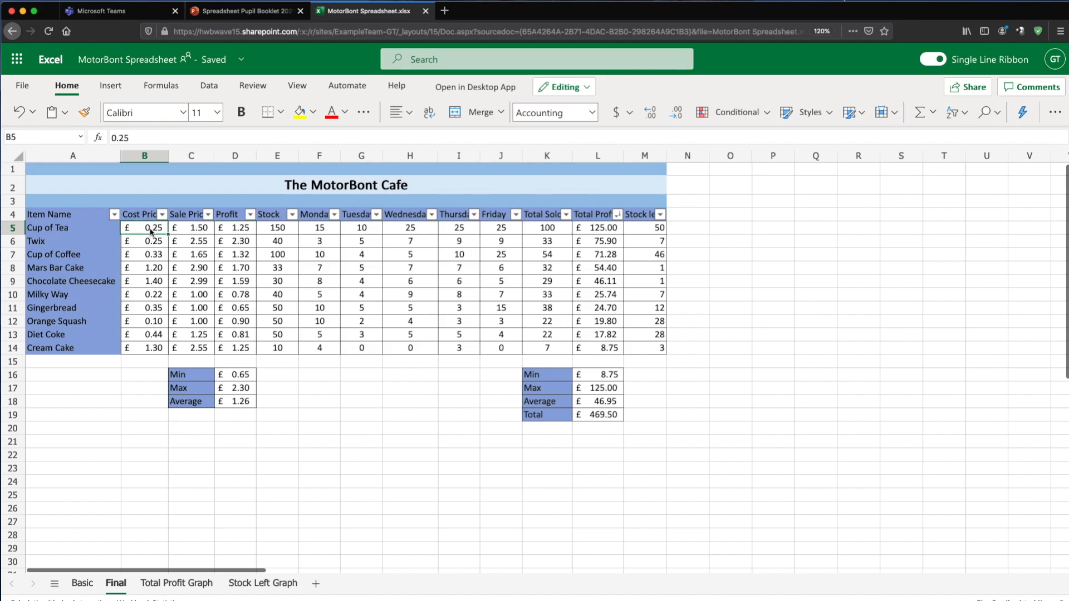
pyautogui.moveTo(181, 232); pyautogui.dragTo(192, 348)
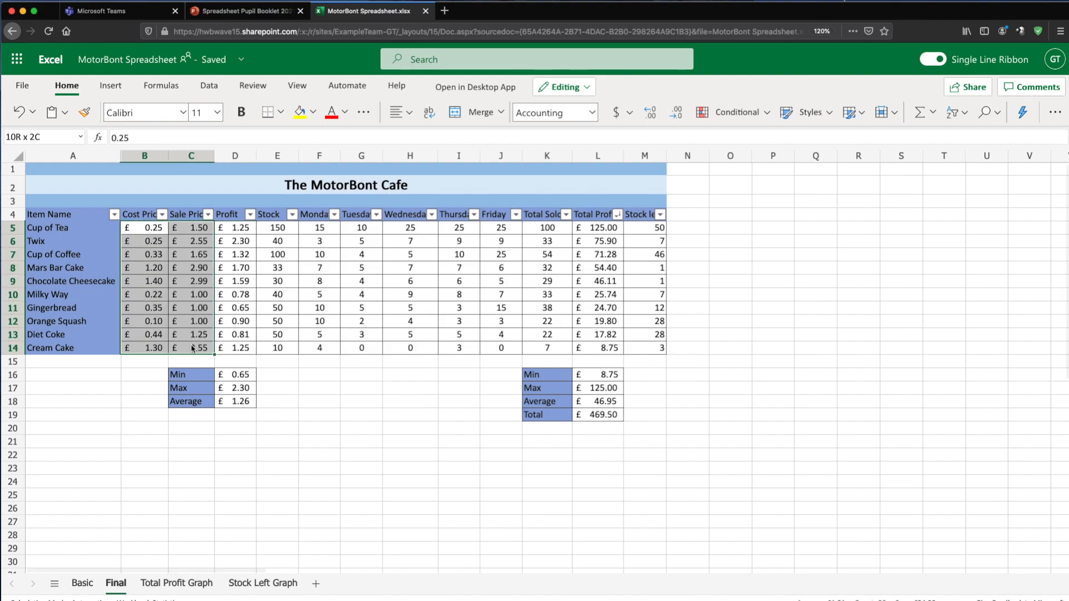
pyautogui.click(197, 295)
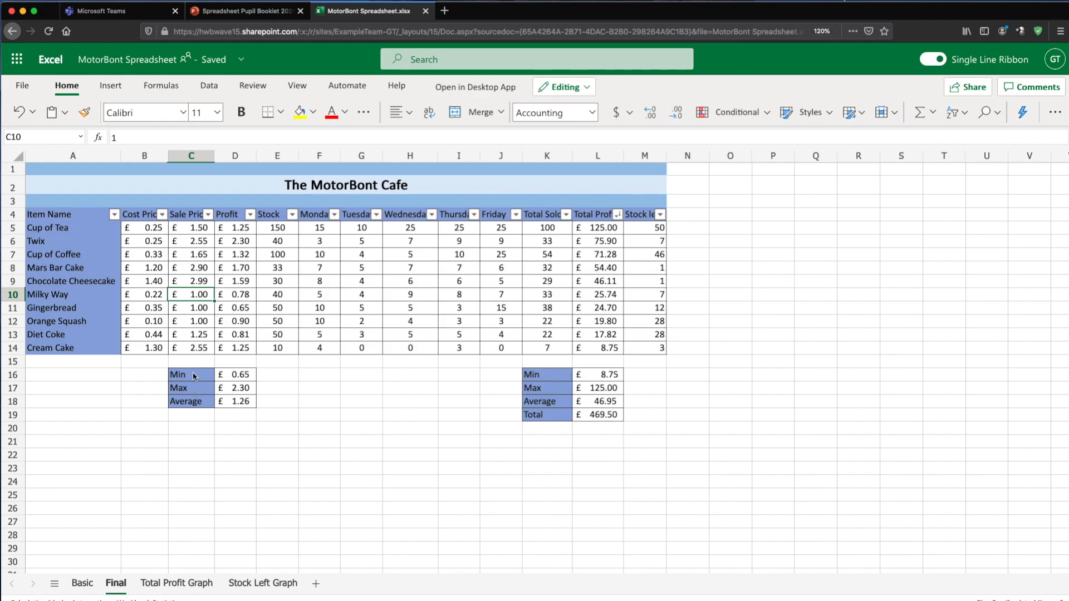
# Step: Try a cost price of 0.22 for Cup of Coffee in cell B7
pyautogui.click(146, 256)
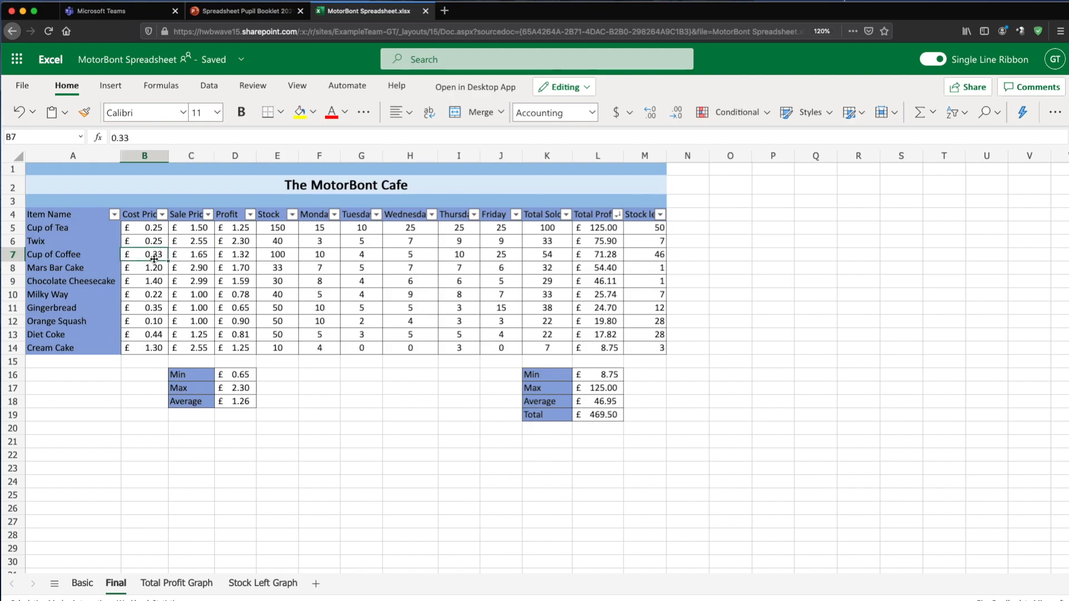
pyautogui.write('0')
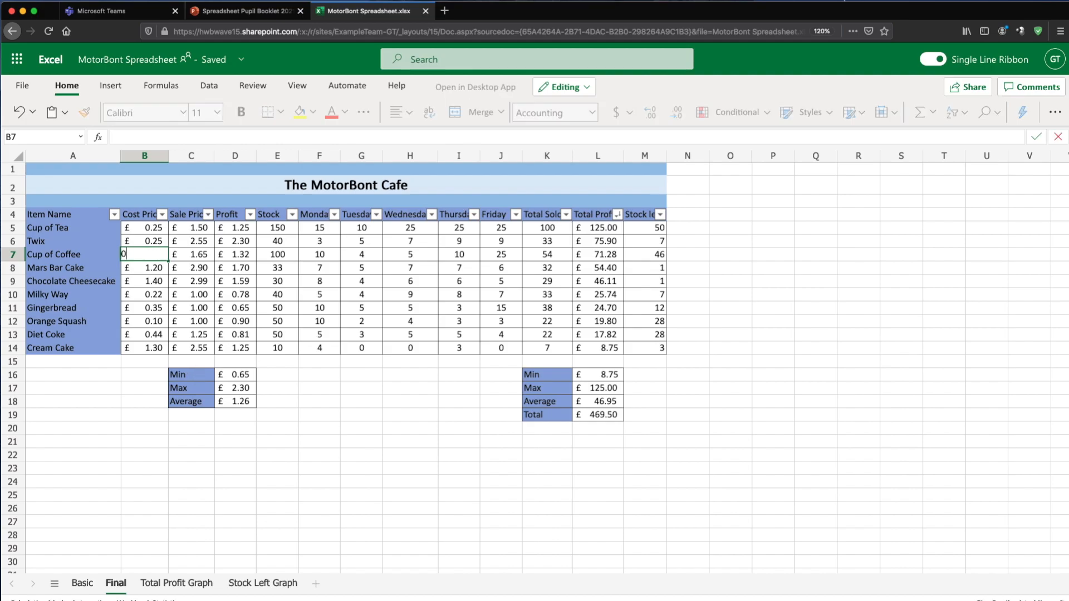
pyautogui.write('.22')
pyautogui.press('Return')
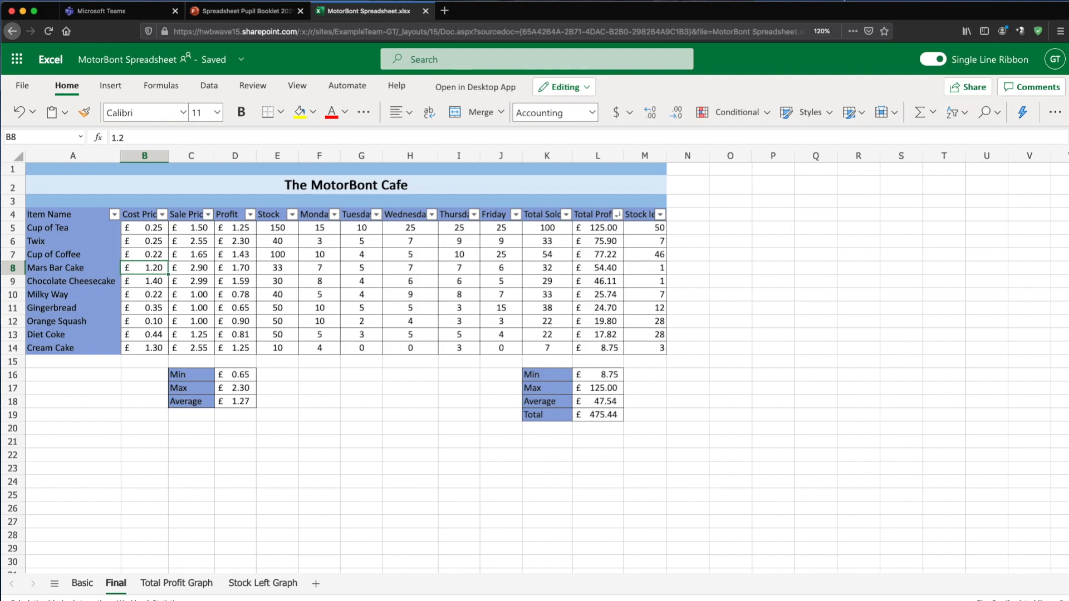
# Step: Check the Cup of Coffee cost price, profit and total profit cells, and undo the cost price change
pyautogui.click(143, 257)
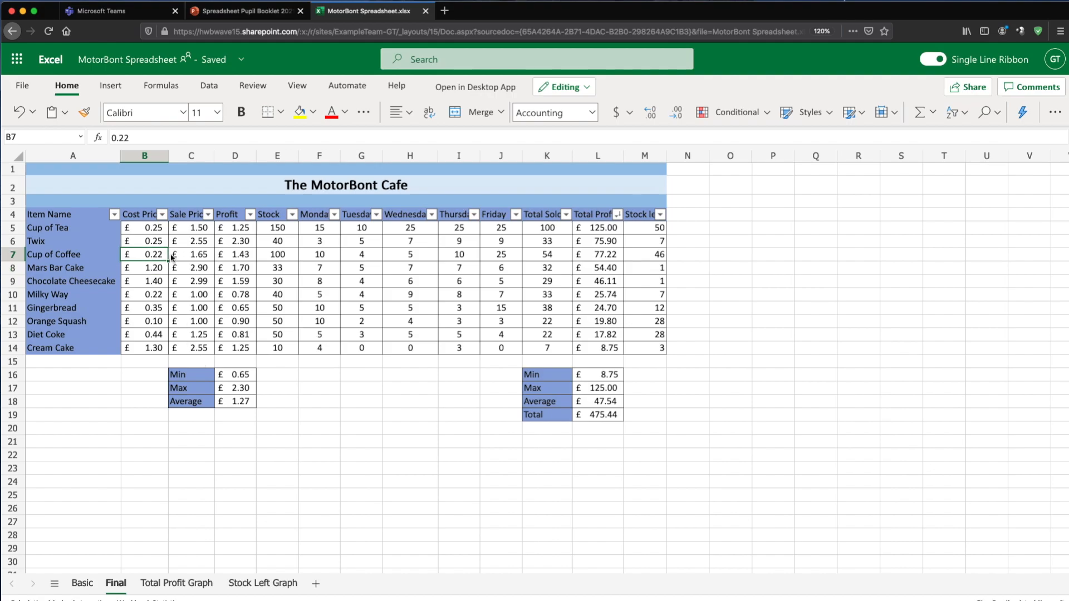
pyautogui.click(240, 257)
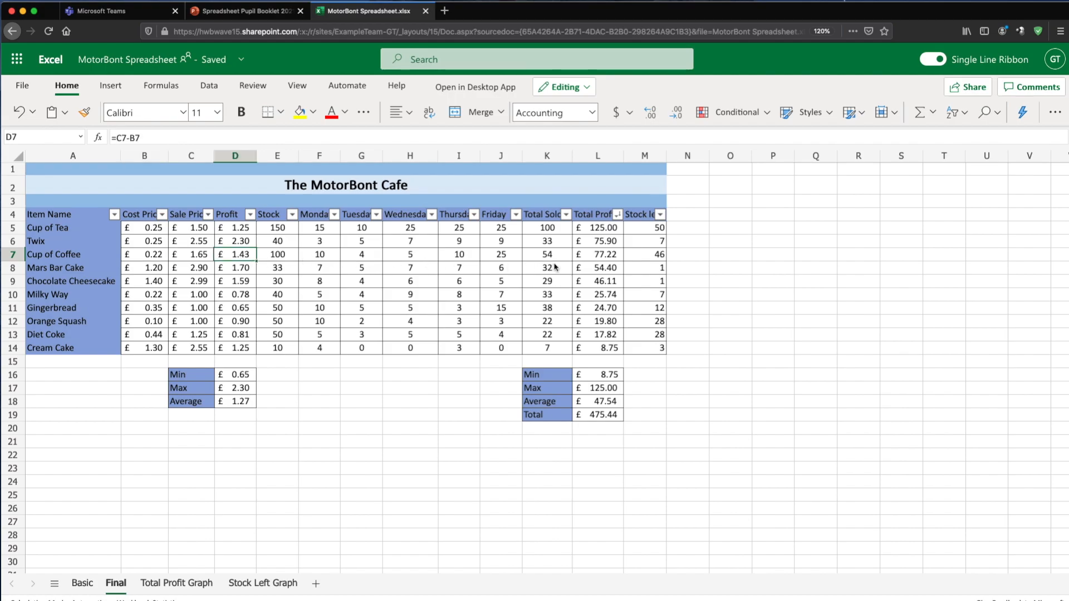
pyautogui.click(588, 258)
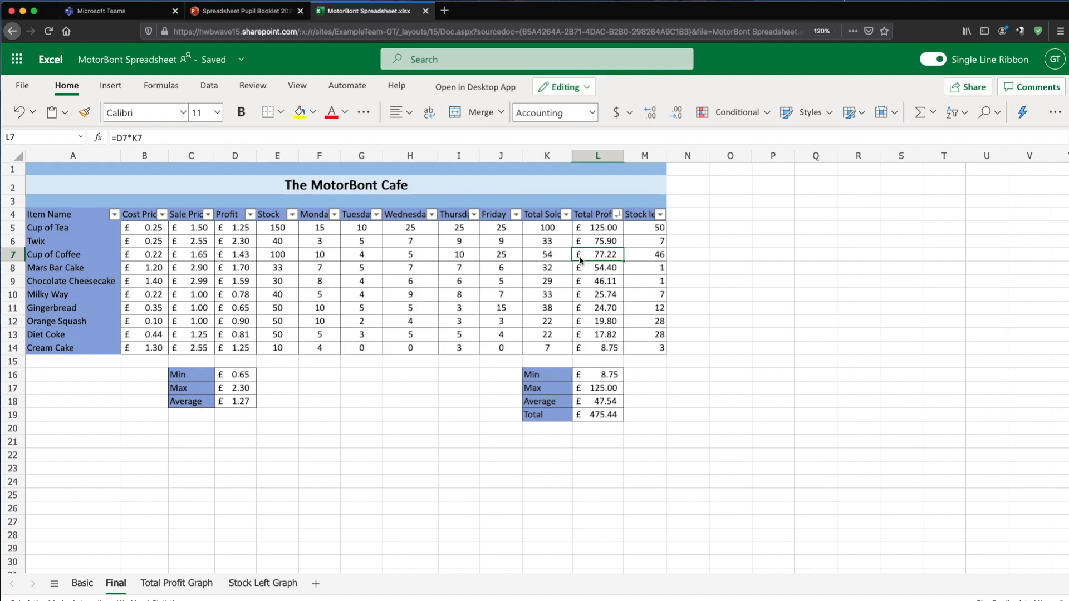
pyautogui.click(359, 479)
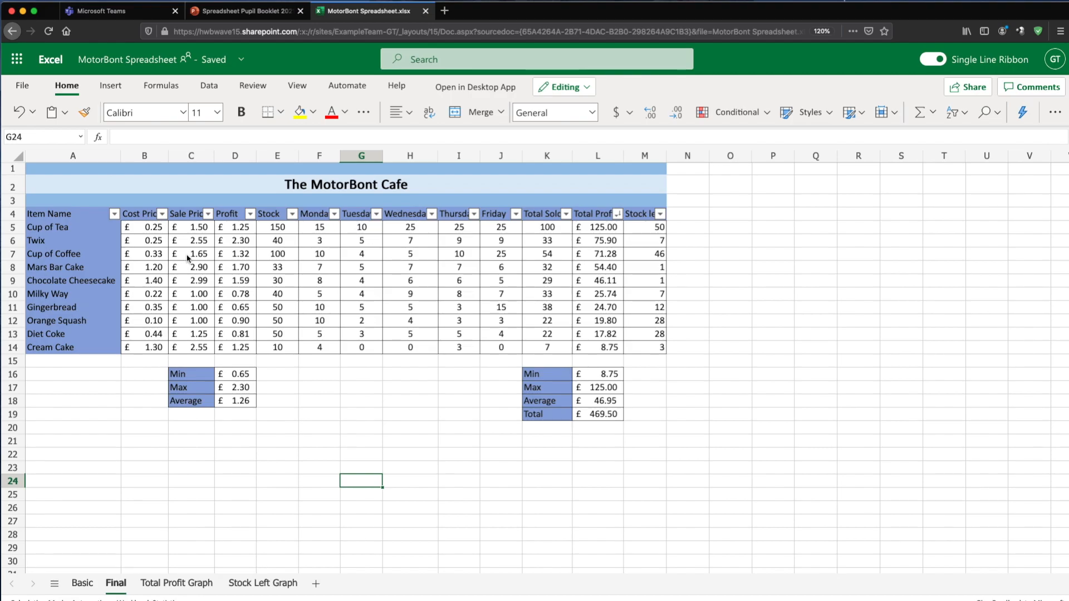
# Step: Set the Cup of Coffee cost price in cell B7 to 0.22
pyautogui.click(150, 259)
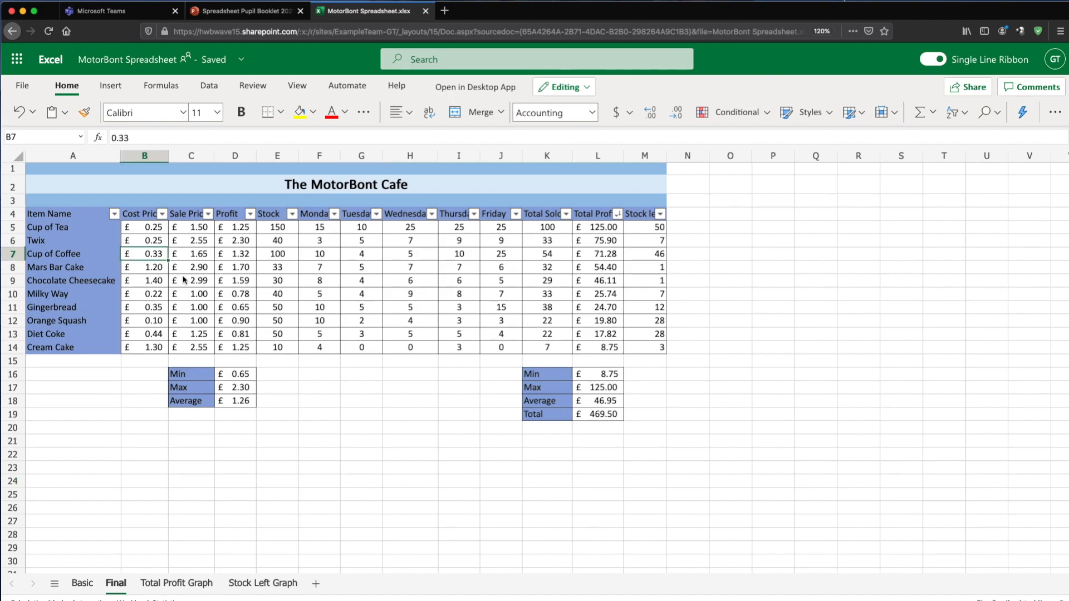
pyautogui.write('0.22')
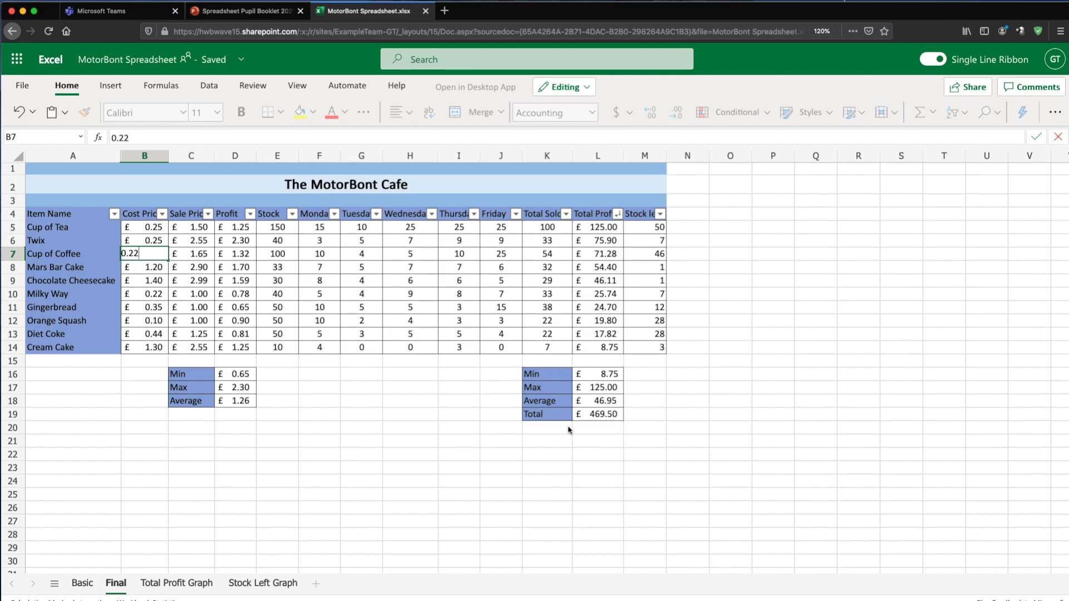
pyautogui.press('Return')
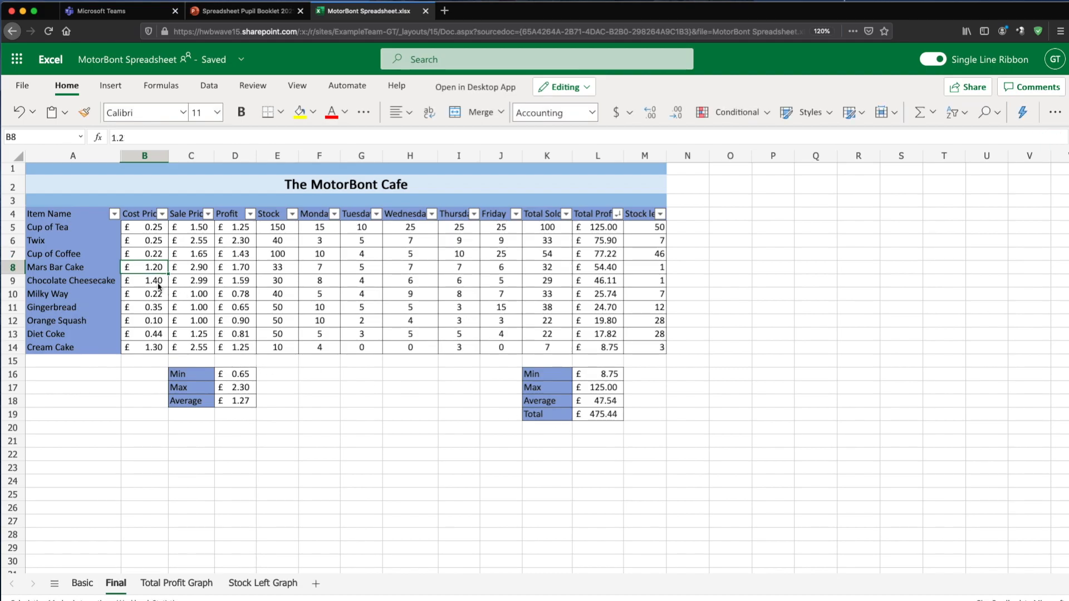
# Step: With the Cup of Coffee cost price cell selected, capture a screenshot of the whole cafe table and its summaries and copy it
pyautogui.click(161, 255)
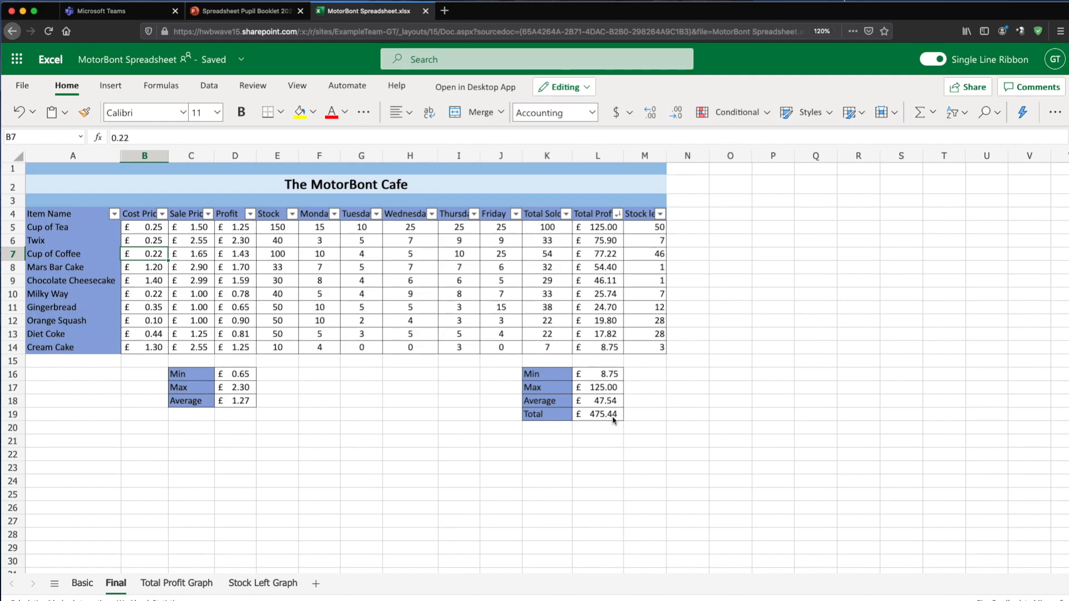
pyautogui.press('super+shift+4')
pyautogui.moveTo(1, 145); pyautogui.dragTo(692, 439)
pyautogui.rightClick(1067, 357)
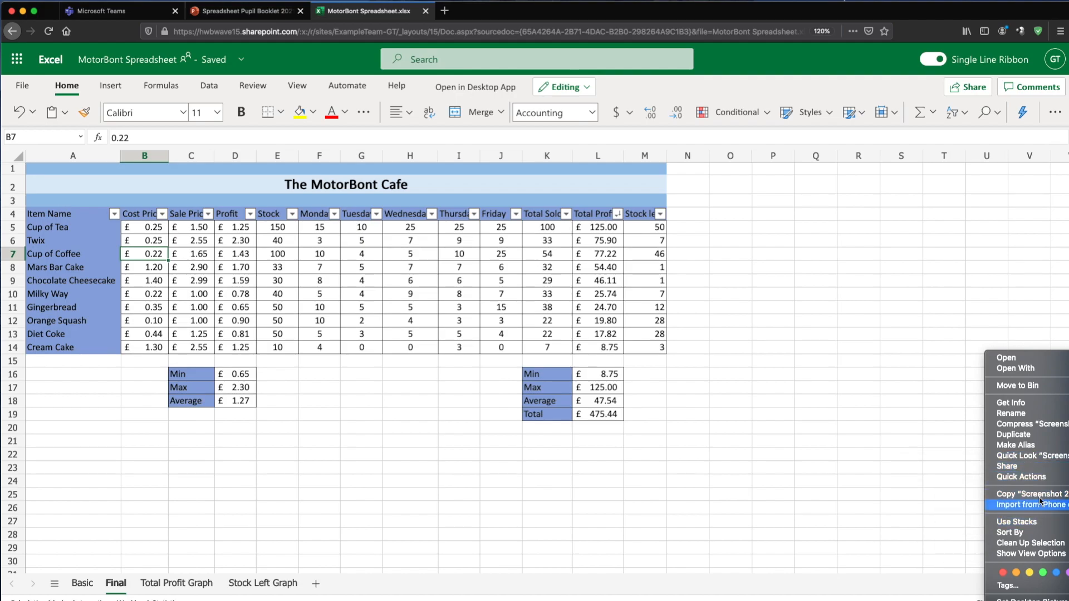
pyautogui.click(937, 479)
# Step: Switch to the PowerPoint booklet and paste the copied screenshot into the After area of the "Change a price" slide
pyautogui.click(216, 14)
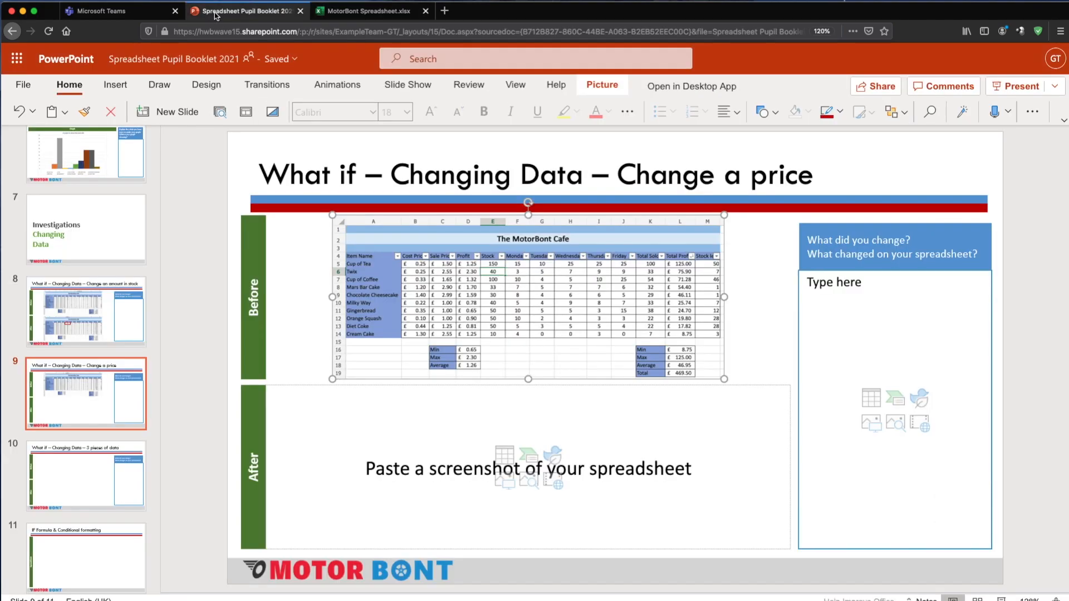
pyautogui.click(436, 447)
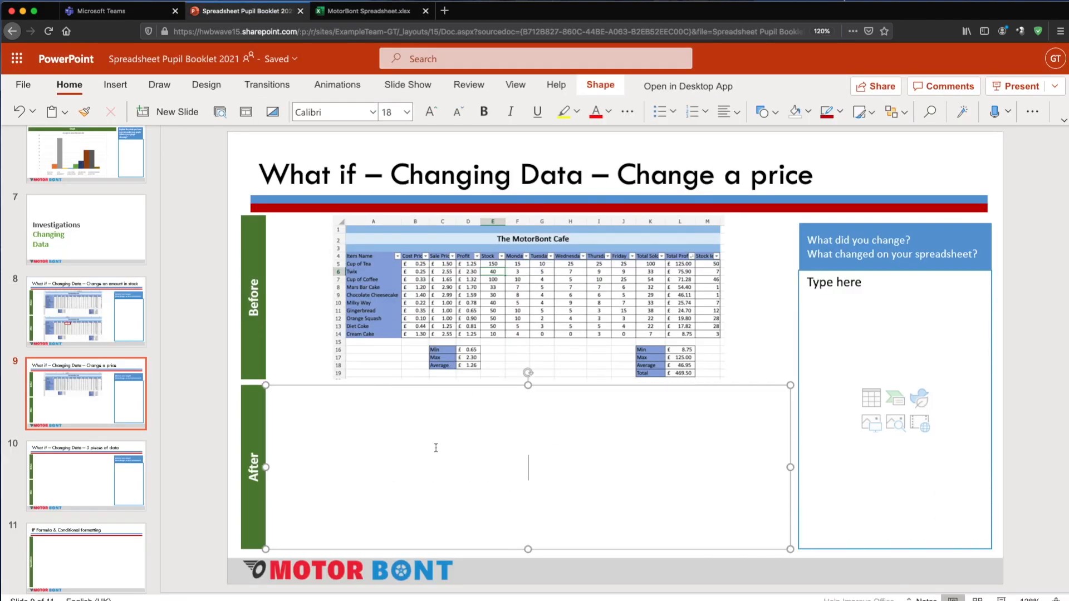
pyautogui.press('super+v')
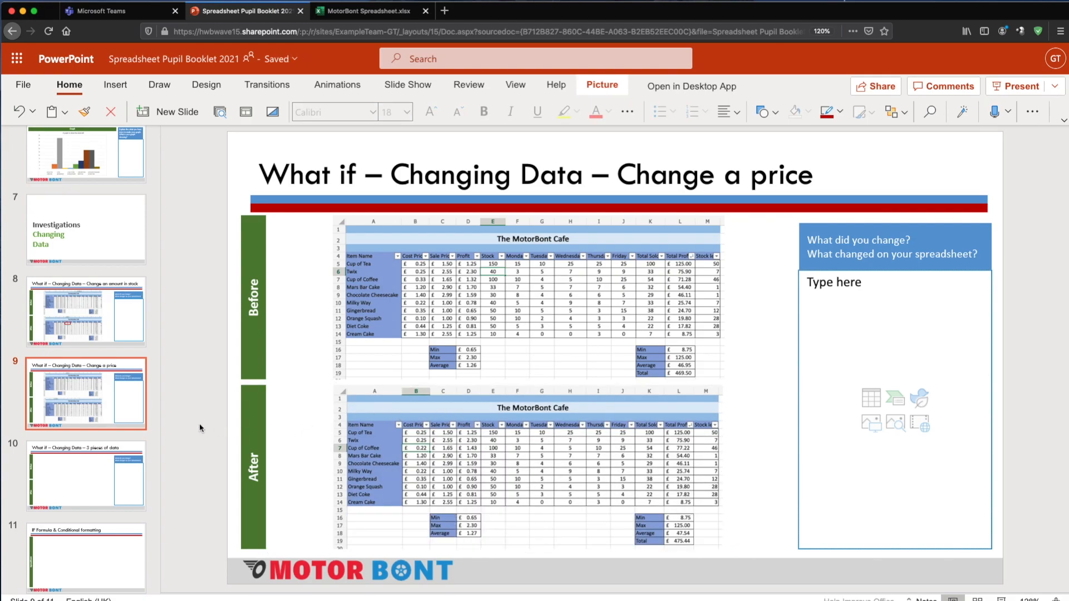
# Step: Insert a rectangle and shrink it to a small box over the Cup of Coffee cost price in the After screenshot
pyautogui.click(776, 112)
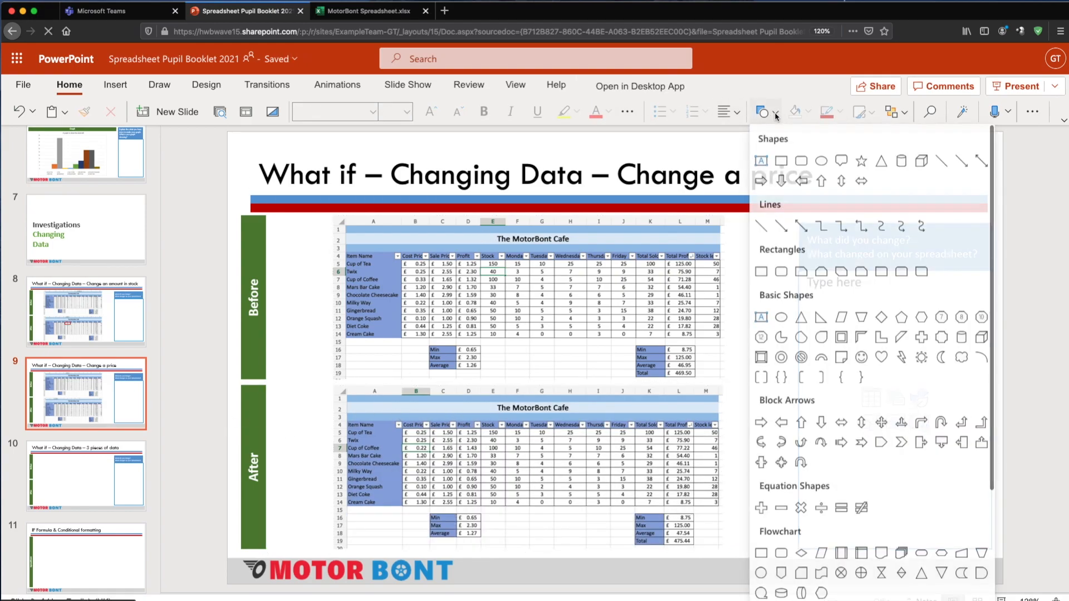
pyautogui.click(782, 160)
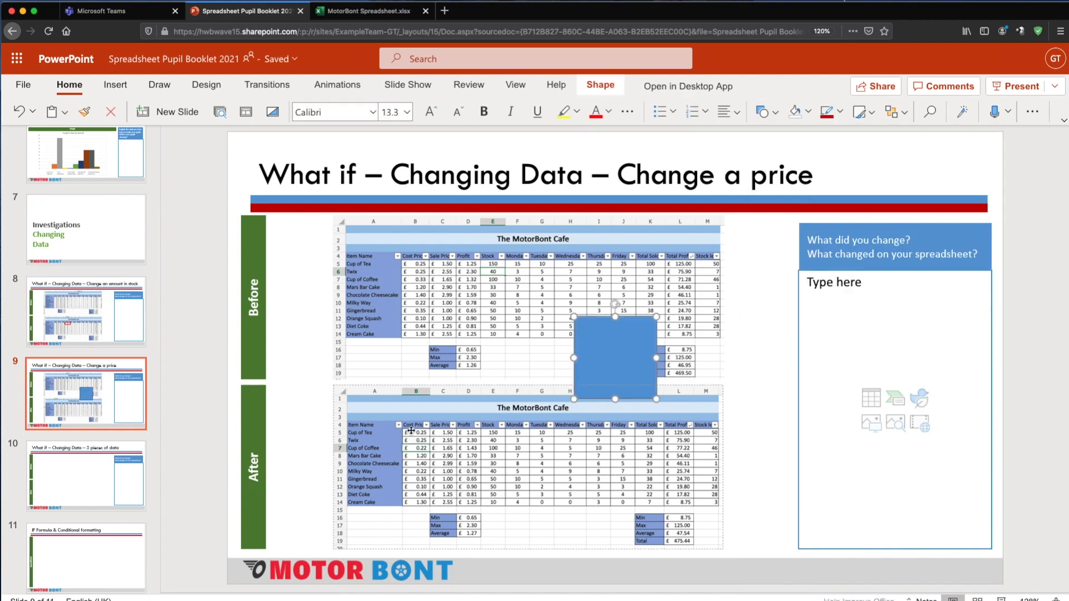
pyautogui.moveTo(603, 342); pyautogui.dragTo(429, 409)
pyautogui.moveTo(479, 384); pyautogui.dragTo(433, 459)
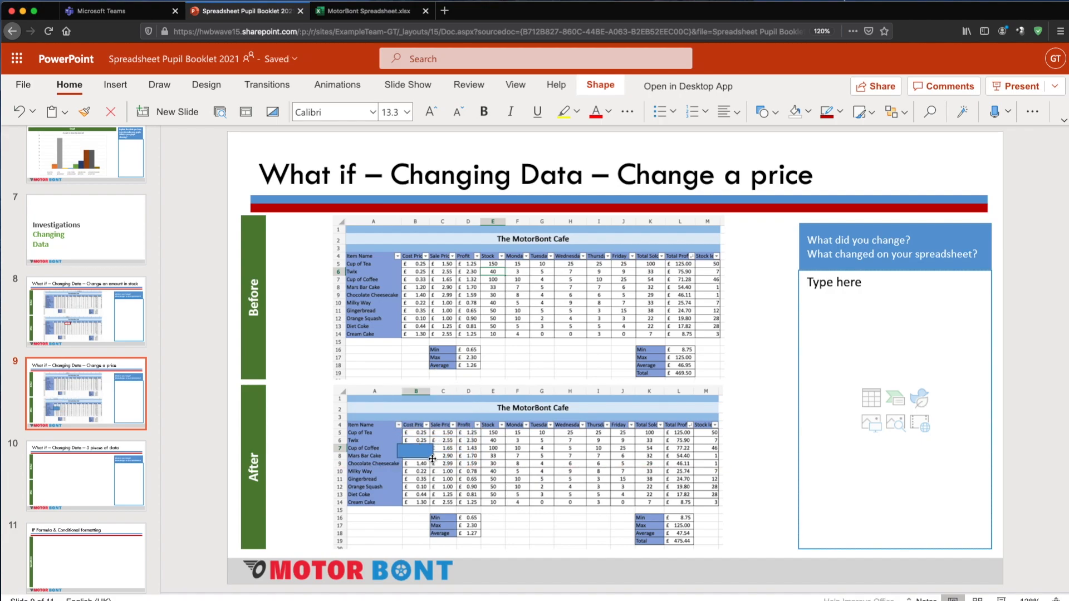
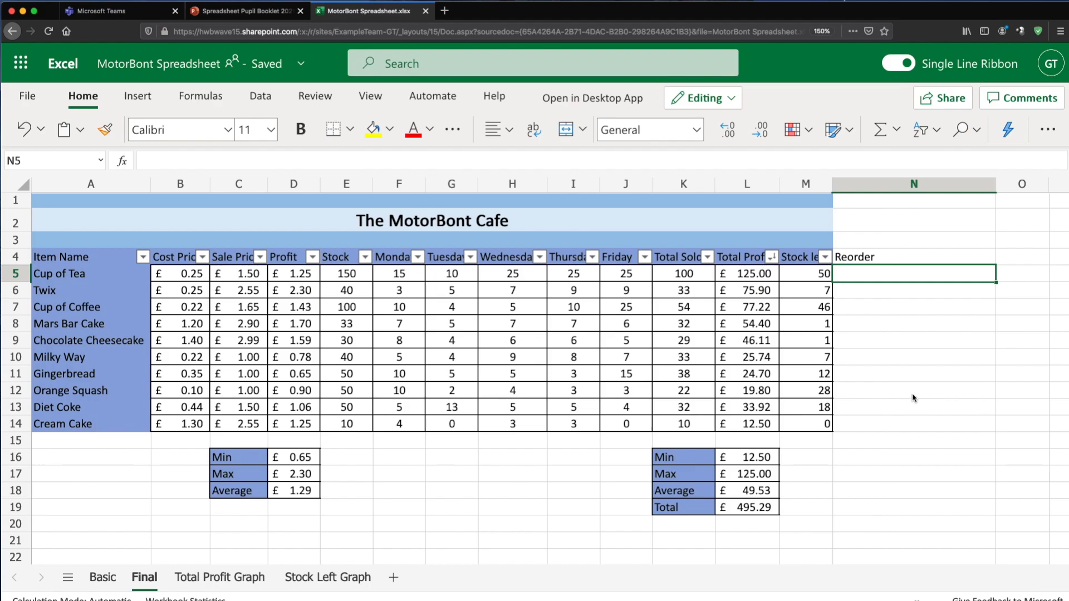
# Step: Review the formula in M5 and select the Stock left values in M5:M14
pyautogui.press('super+equal')
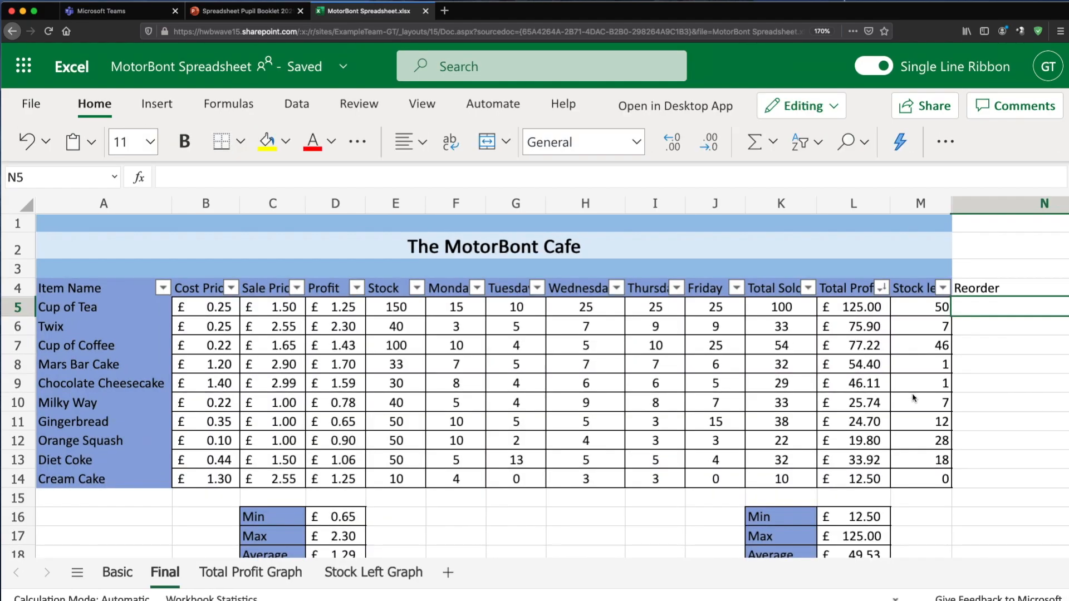
pyautogui.hscroll(3, 912, 393)
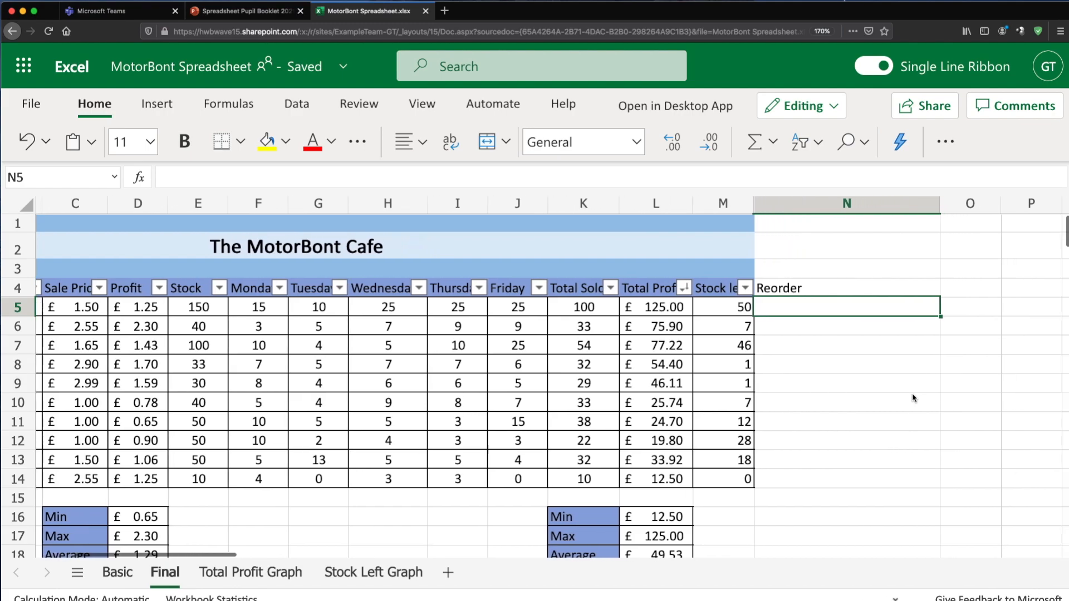
pyautogui.hscroll(1, 912, 397)
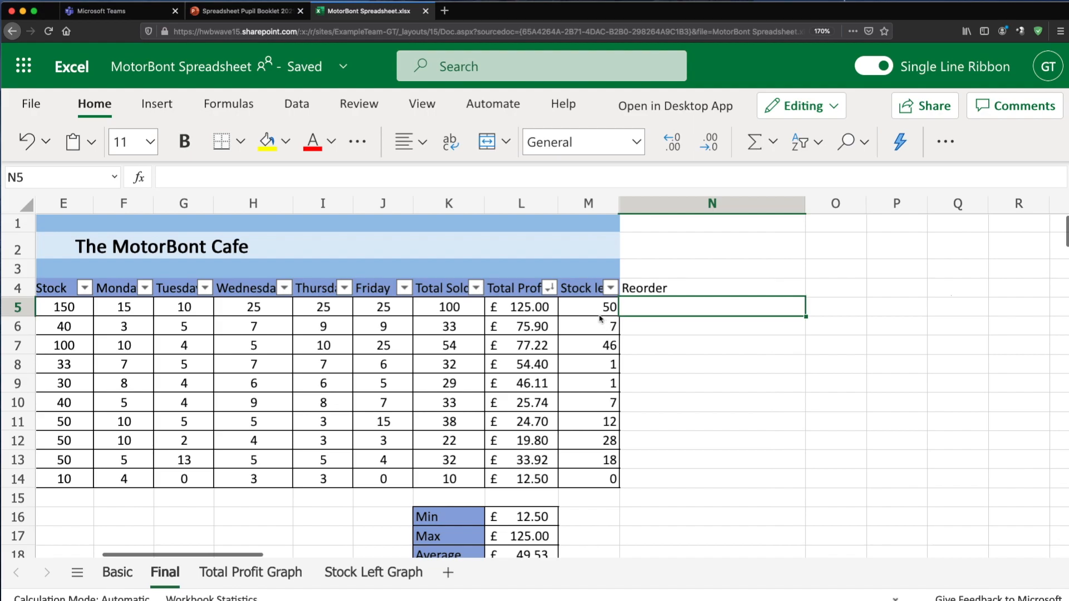
pyautogui.click(579, 314)
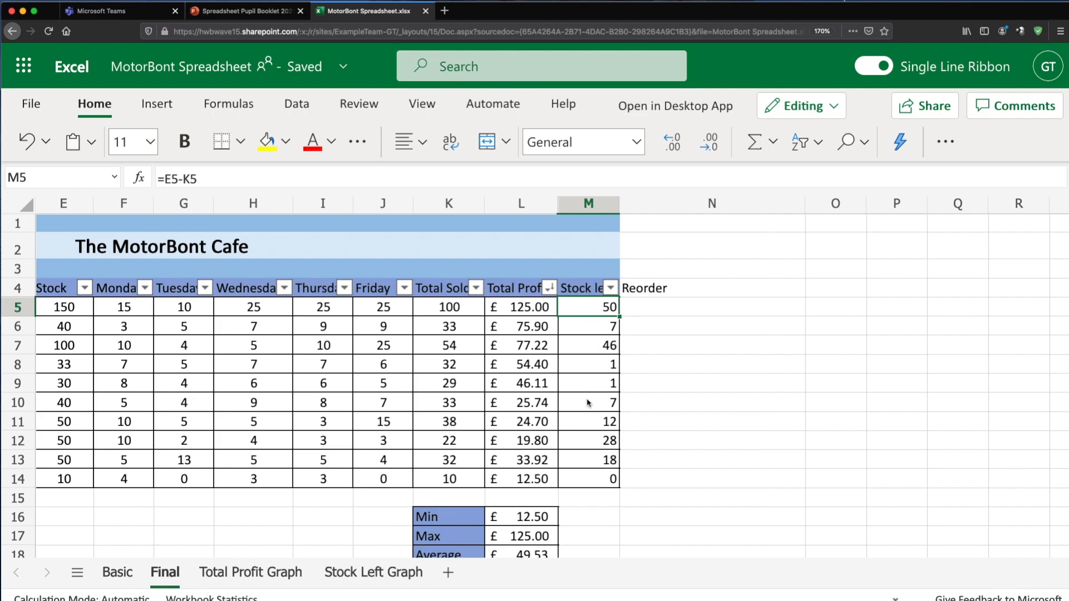
pyautogui.moveTo(590, 312); pyautogui.dragTo(604, 476)
pyautogui.scroll(-2, 633, 308)
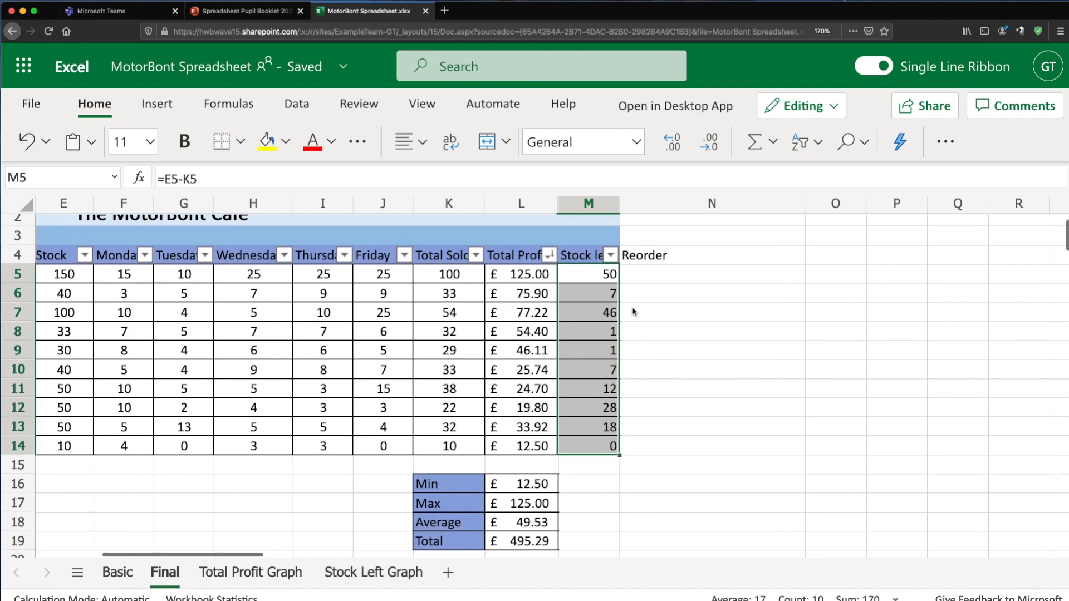
# Step: Widen column N slightly, using the Reorder heading cell N4 as the reference
pyautogui.click(637, 276)
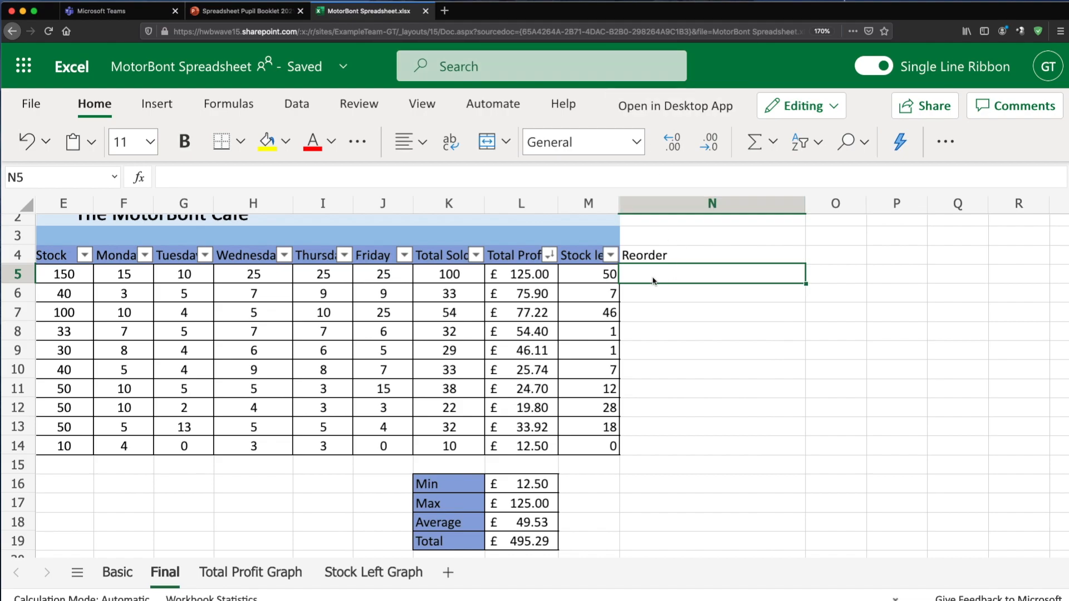
pyautogui.click(633, 255)
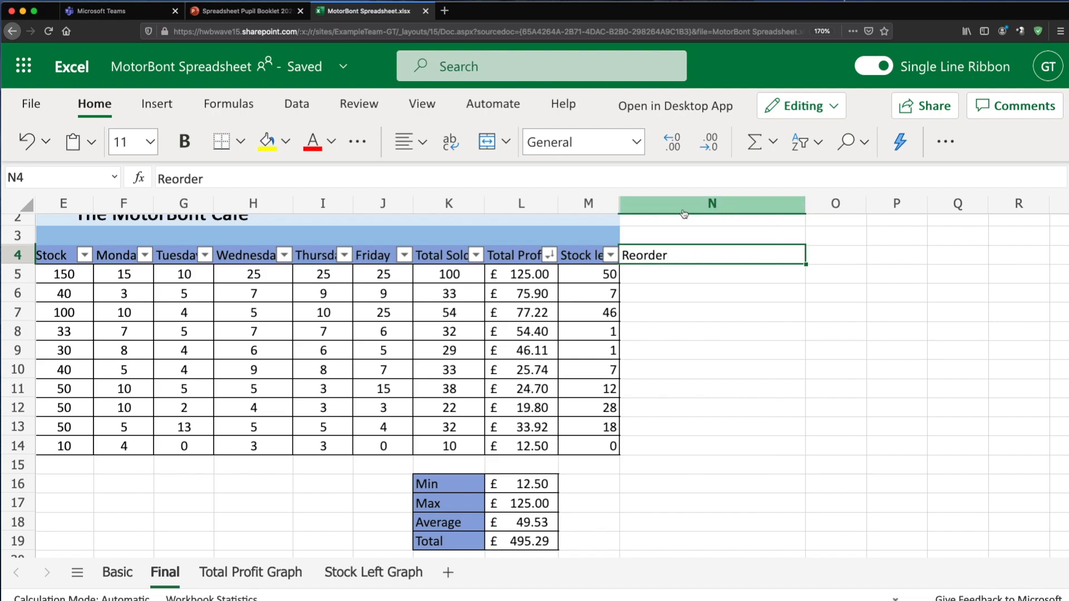
pyautogui.moveTo(805, 204); pyautogui.dragTo(827, 206)
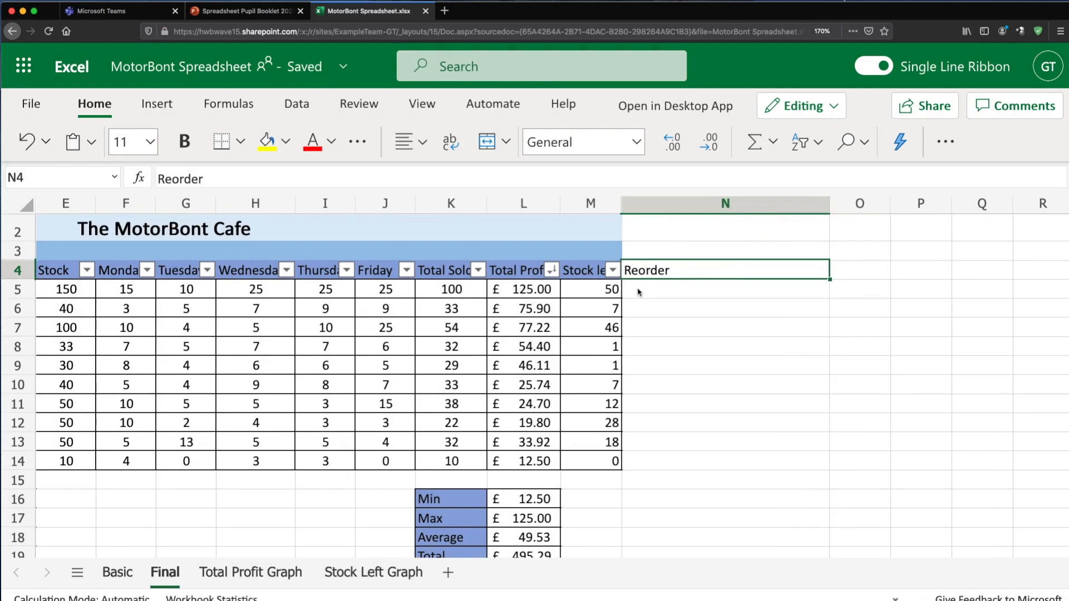
# Step: In cell N5 under the Reorder heading, start an IF formula with the logical test M5<10
pyautogui.click(654, 290)
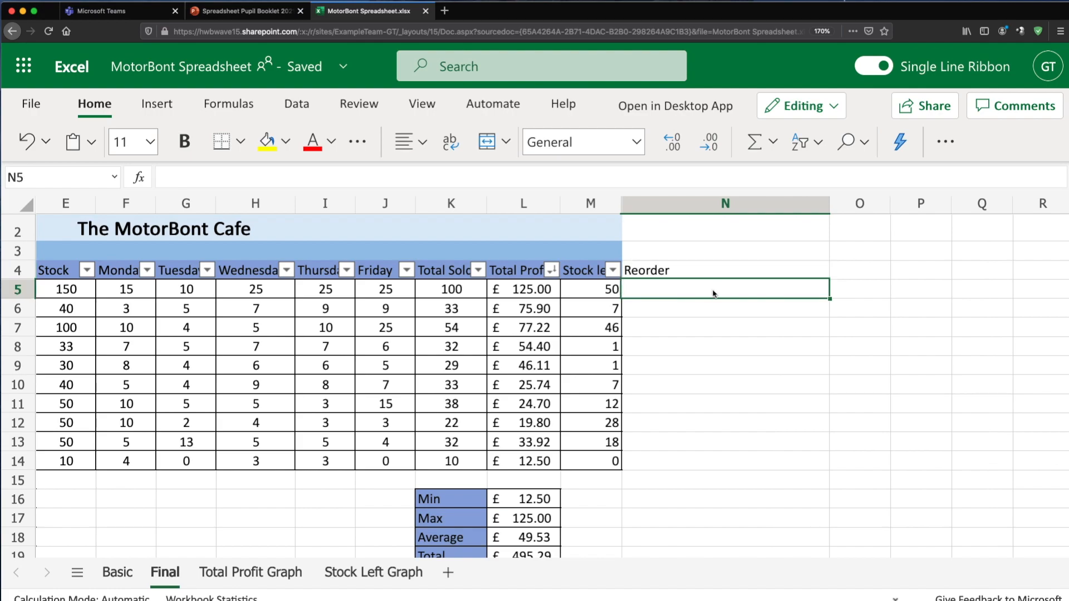
pyautogui.click(662, 269)
pyautogui.click(666, 290)
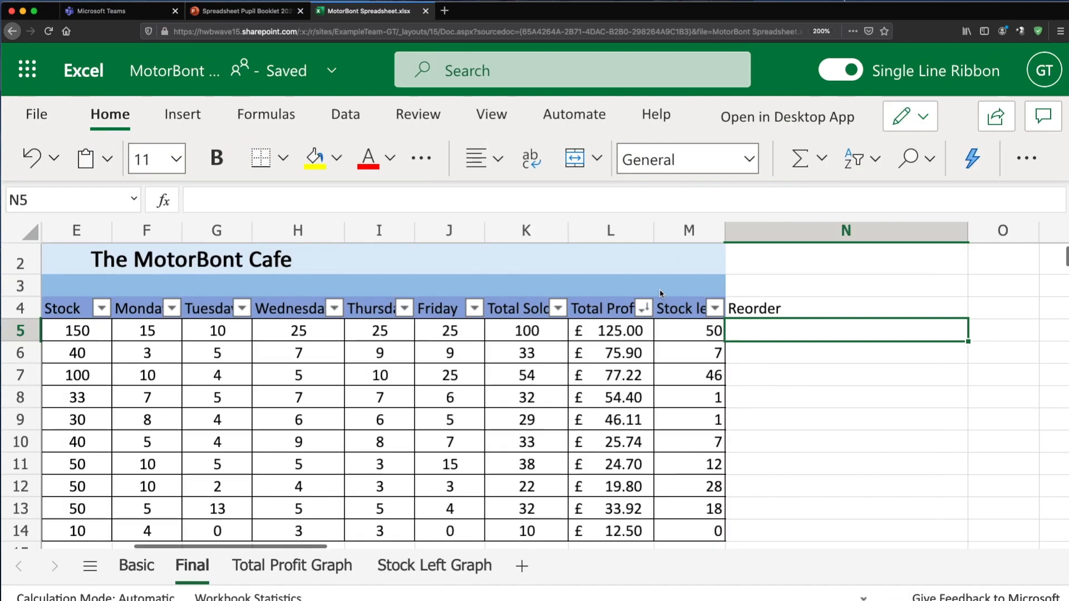
pyautogui.hscroll(3, 660, 294)
pyautogui.scroll(-1, 661, 294)
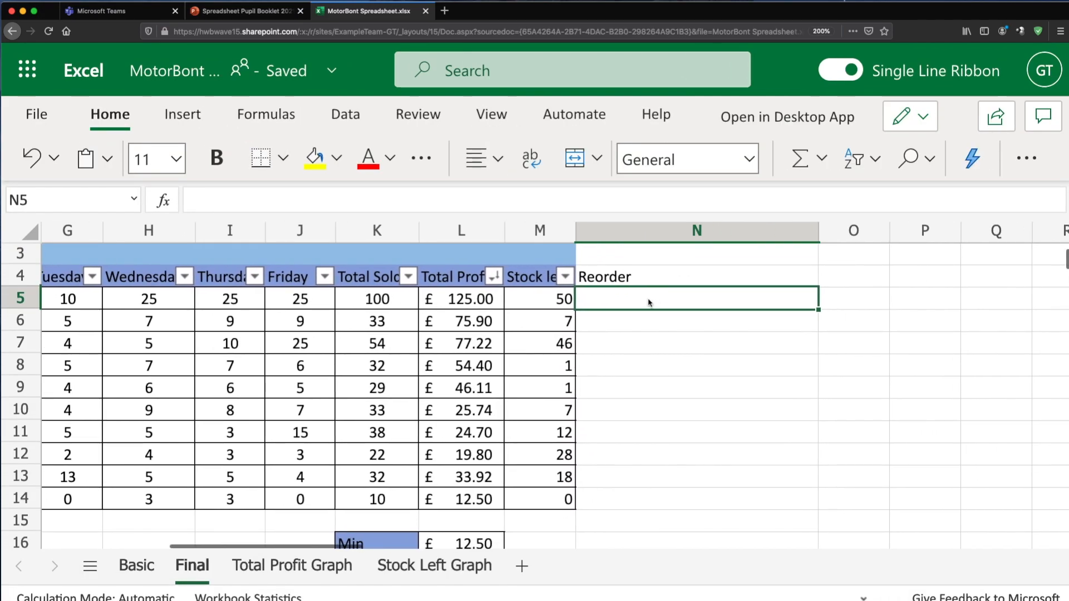
pyautogui.hscroll(1, 649, 303)
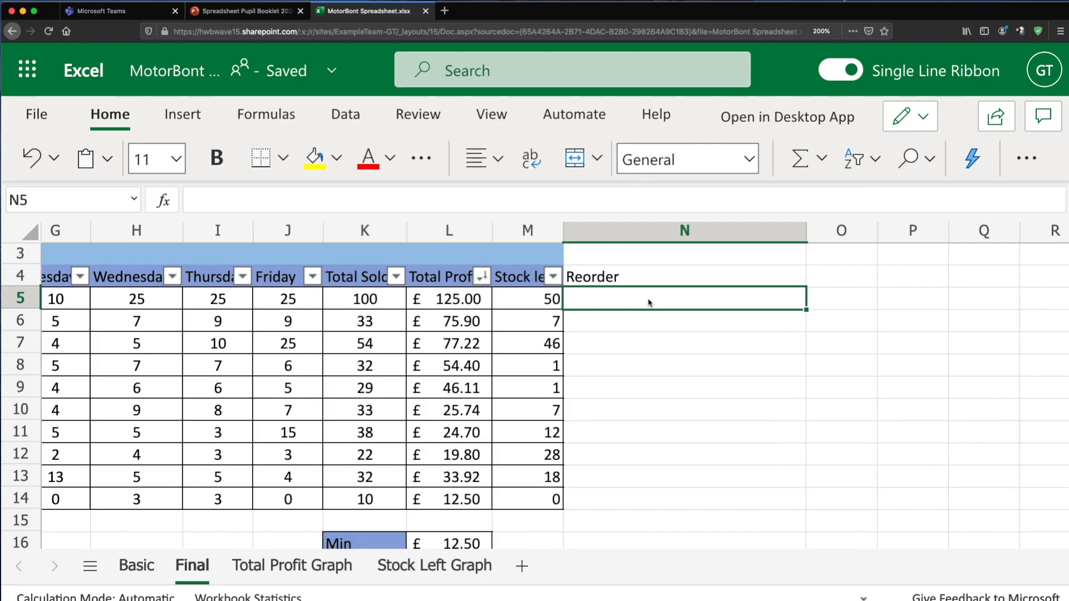
pyautogui.write('=')
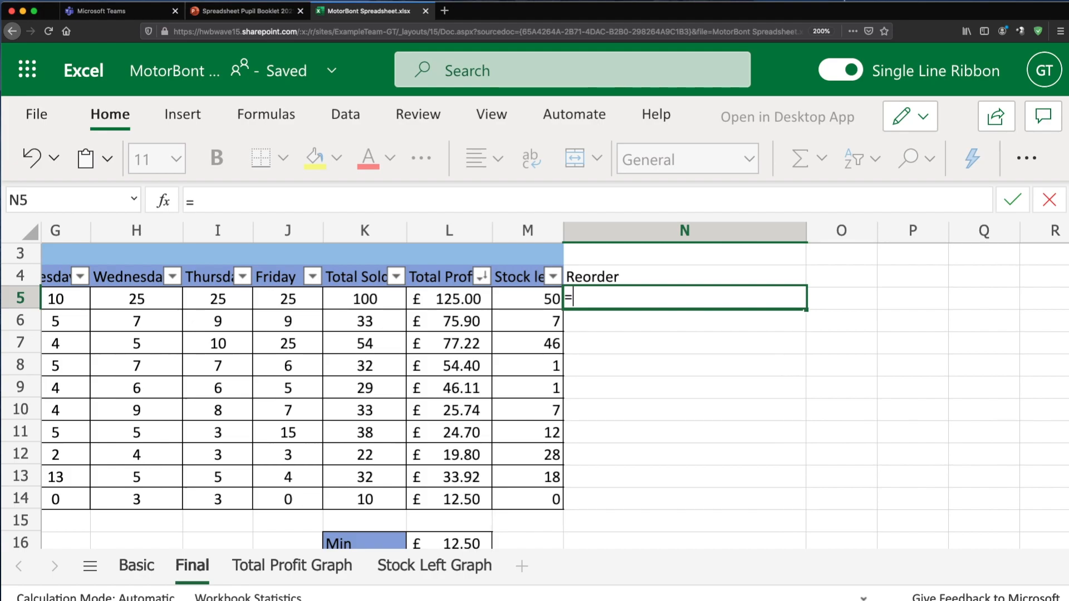
pyautogui.write('if')
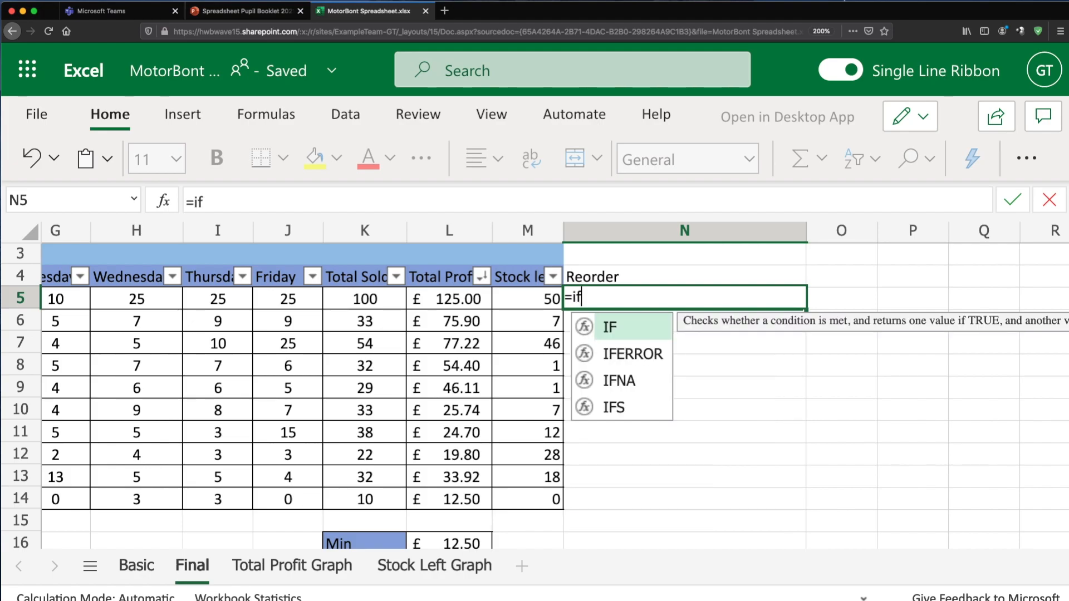
pyautogui.write('(')
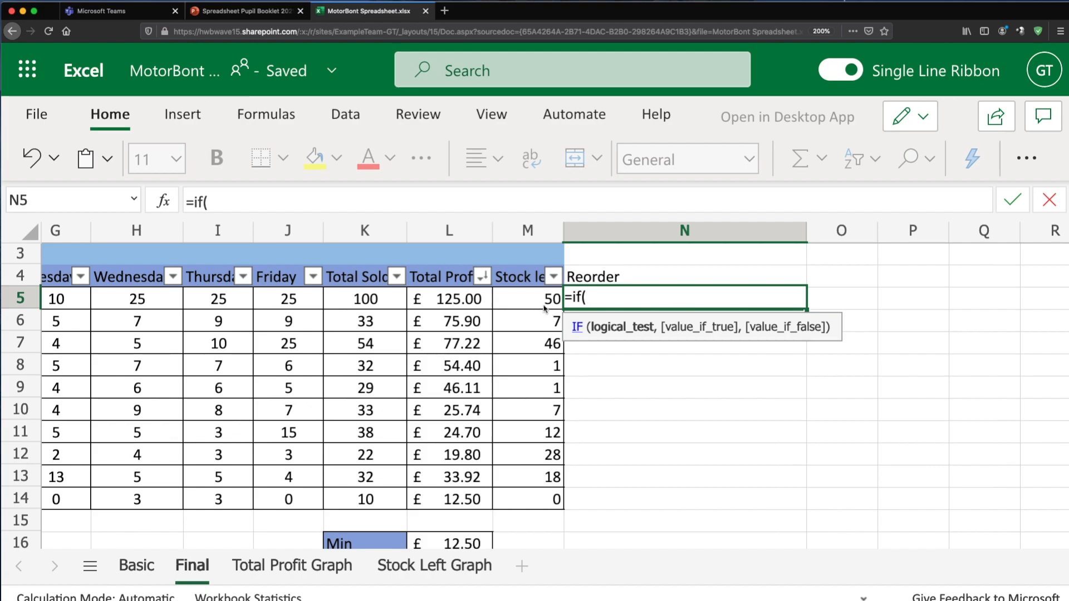
pyautogui.scroll(-1, 549, 513)
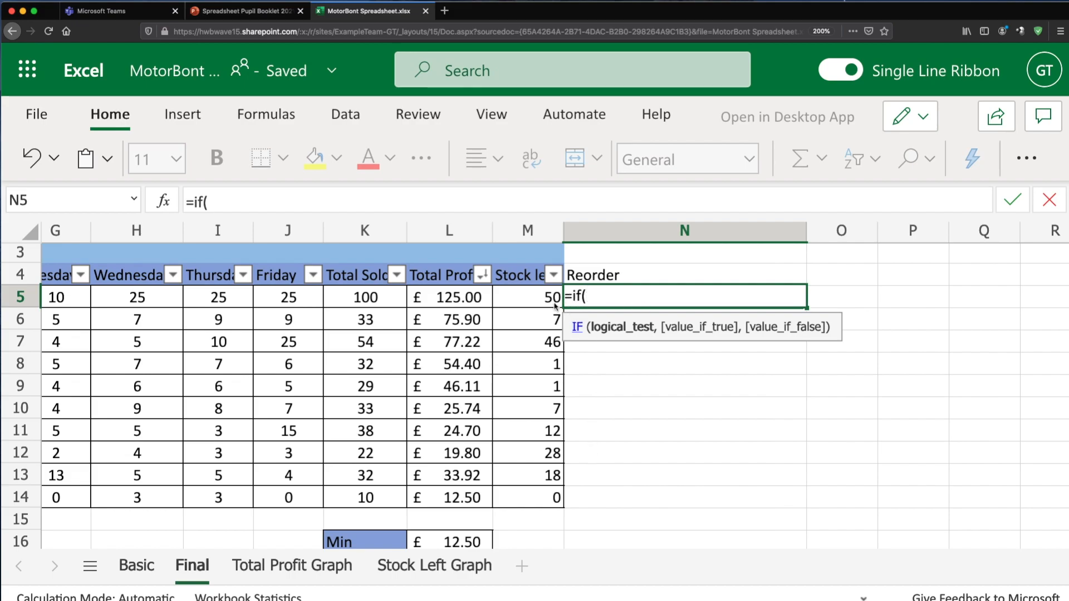
pyautogui.click(529, 302)
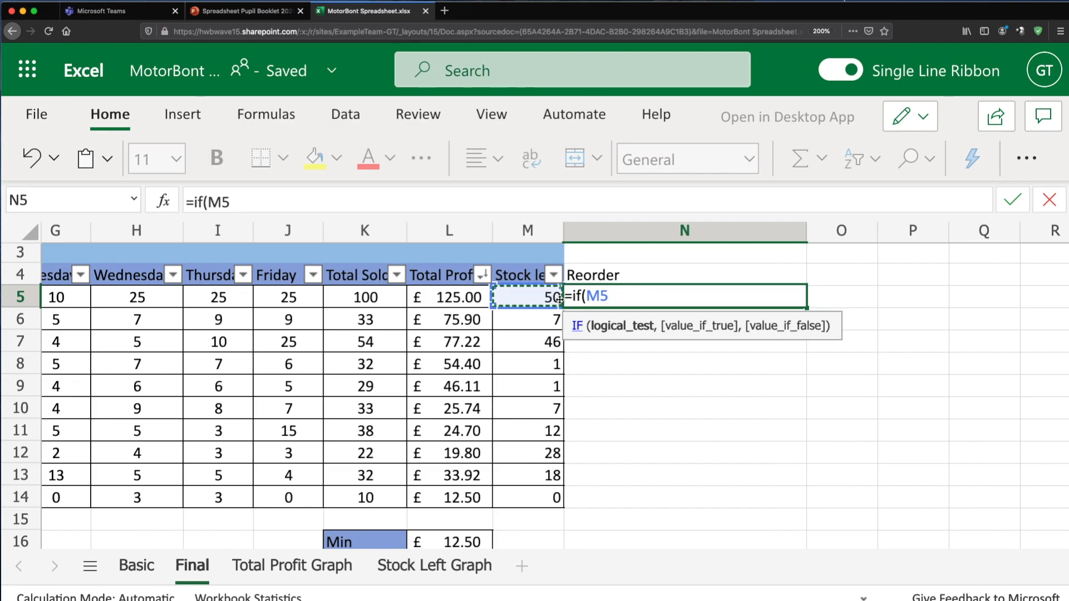
pyautogui.write('<')
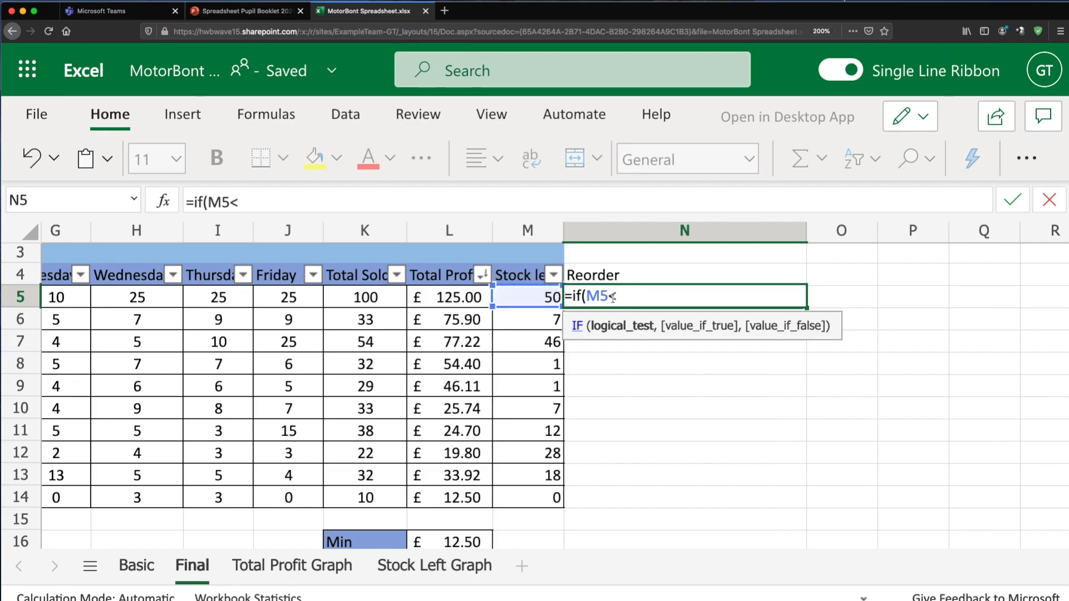
pyautogui.write('1')
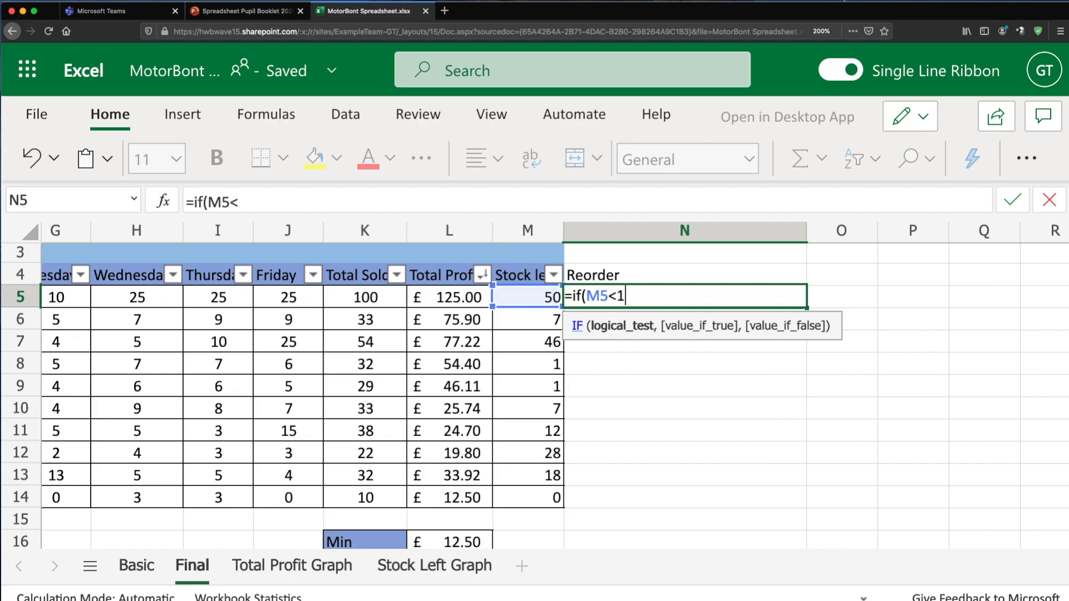
pyautogui.write('0')
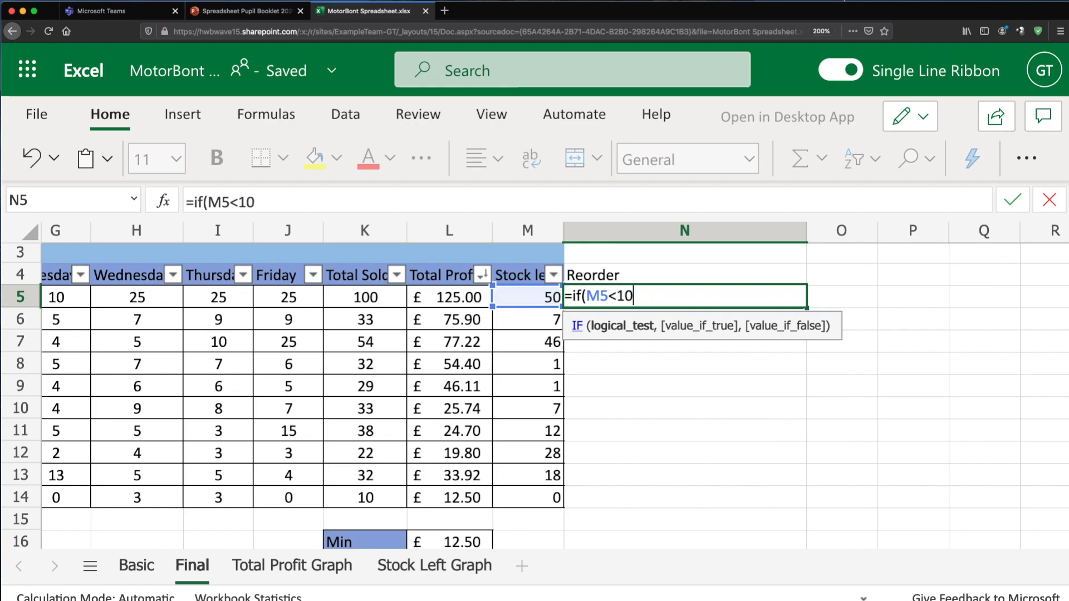
# Step: Add the quoted text "Reorder" as the value if true in the N5 IF formula
pyautogui.write(',')
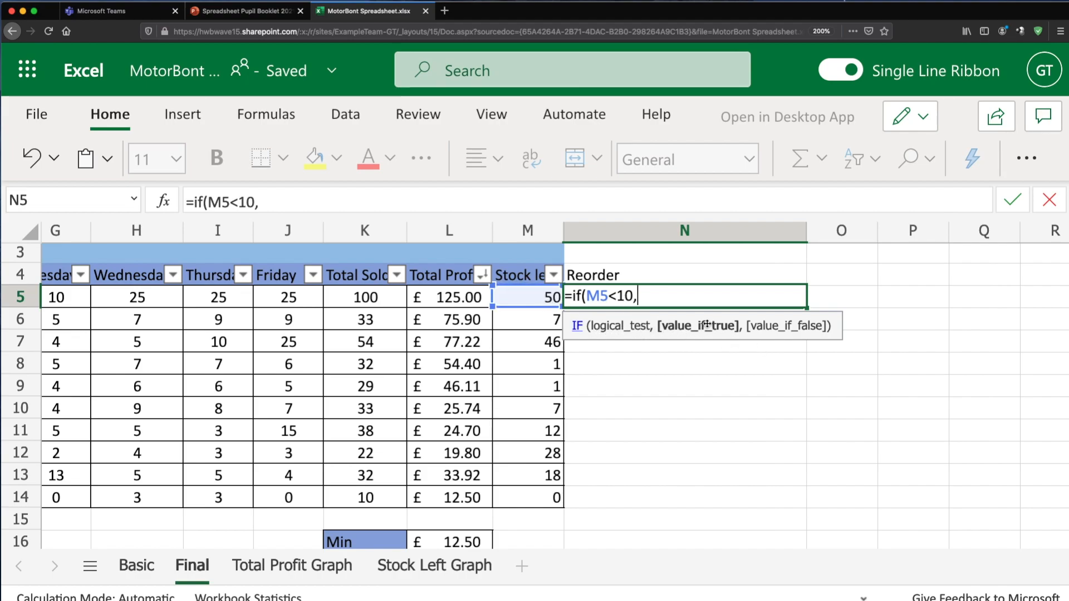
pyautogui.write('"Reordere')
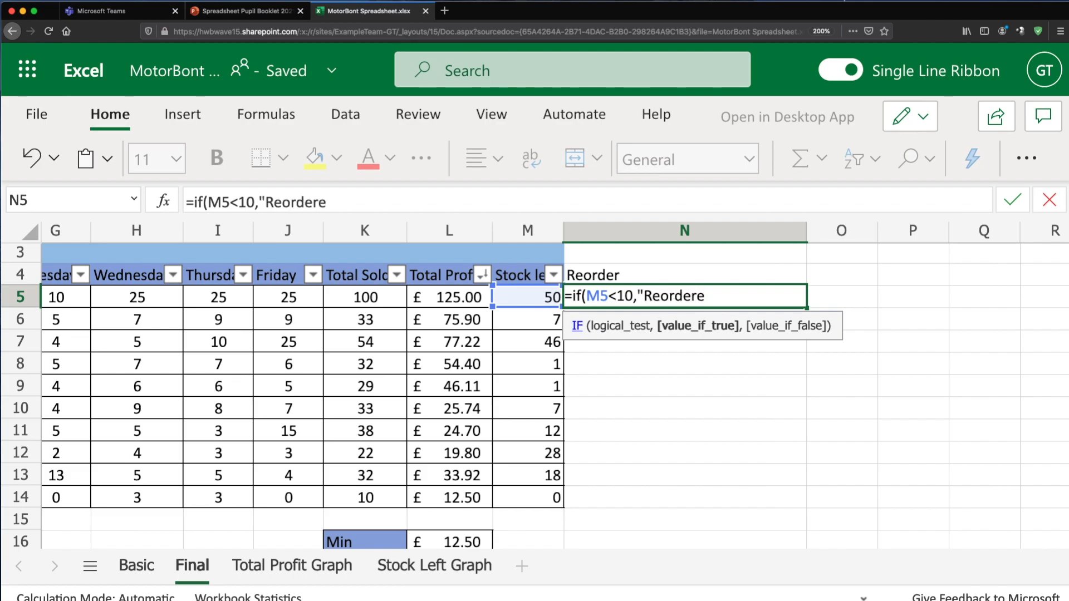
pyautogui.press('BackSpace')
pyautogui.moveTo(697, 294); pyautogui.dragTo(702, 294)
pyautogui.click(712, 296)
pyautogui.moveTo(640, 294); pyautogui.dragTo(642, 293)
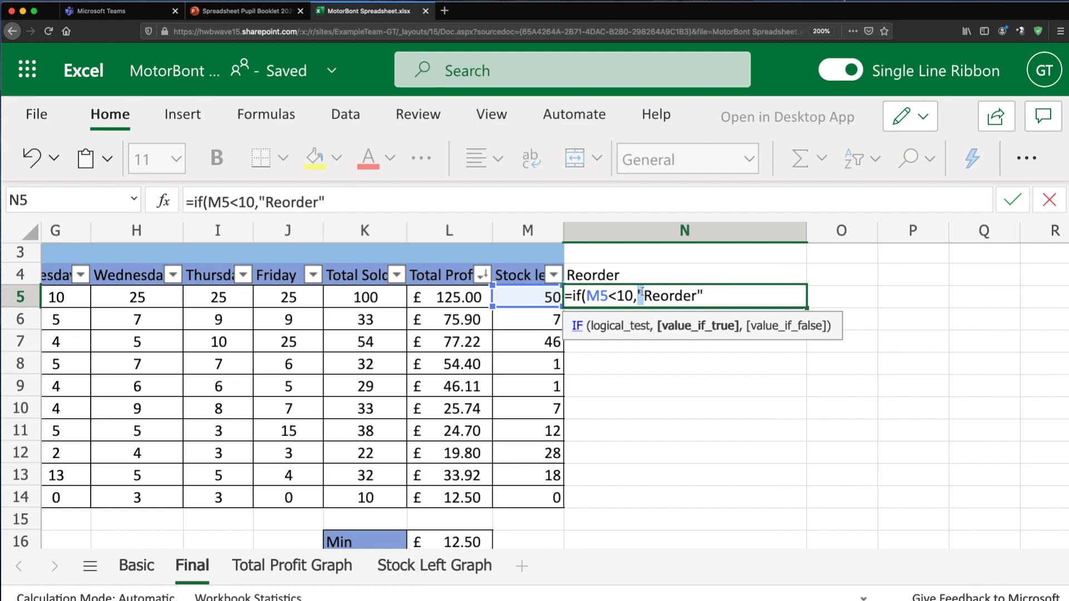
pyautogui.click(707, 294)
# Step: Add "Stock OK" as the value if false, close the bracket and enter the N5 formula
pyautogui.write(',')
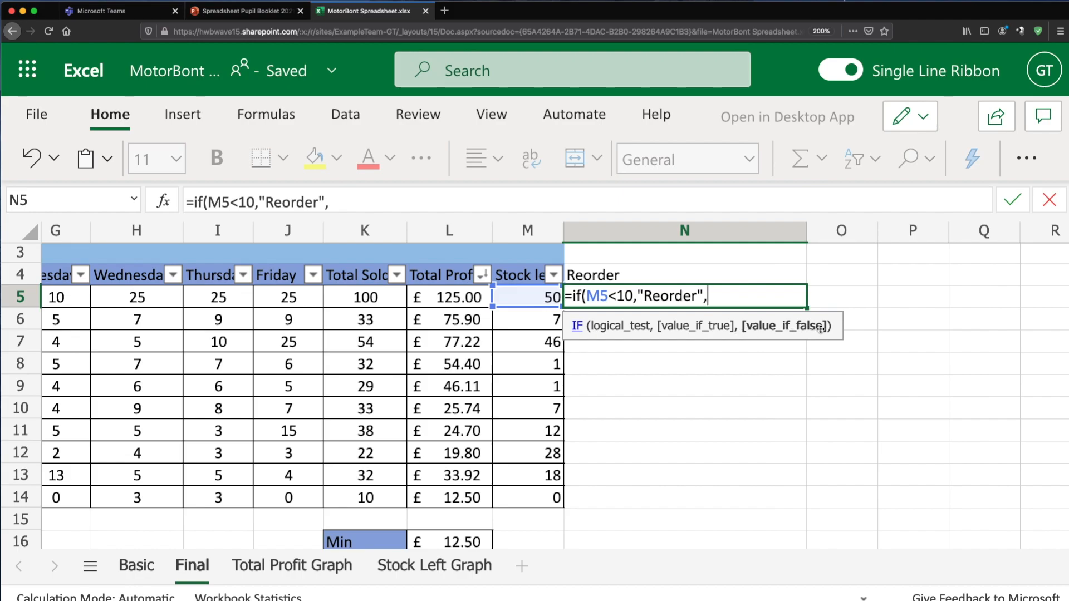
pyautogui.write('"S')
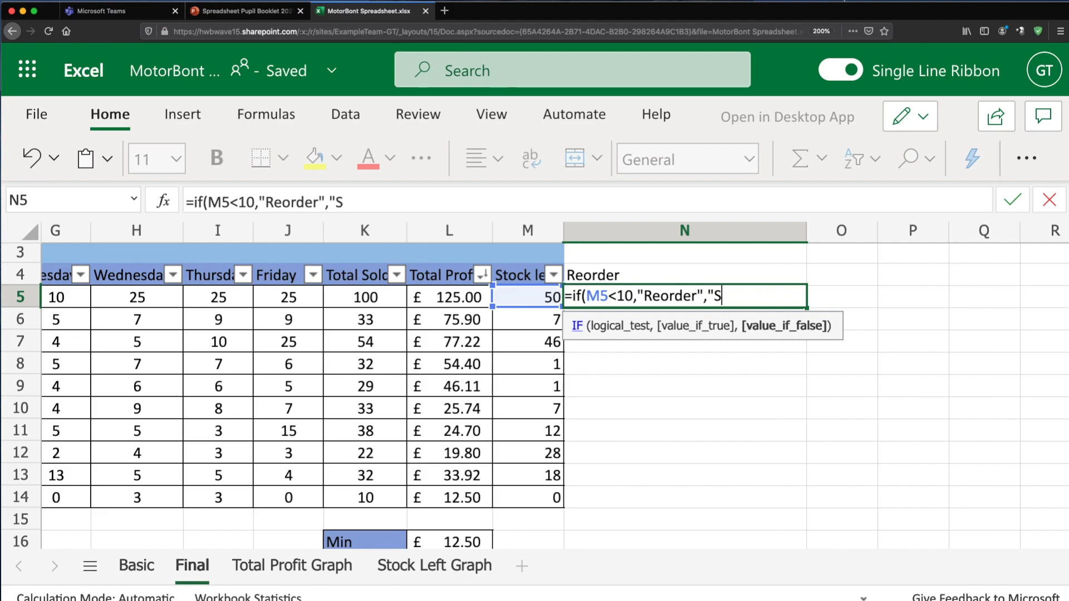
pyautogui.write('tock OK')
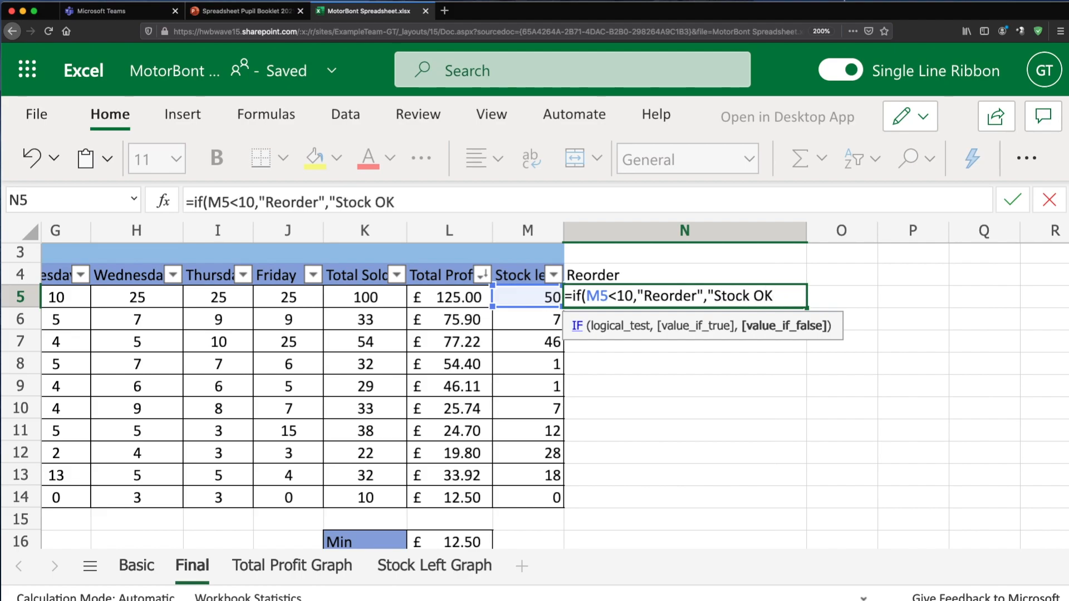
pyautogui.write('")')
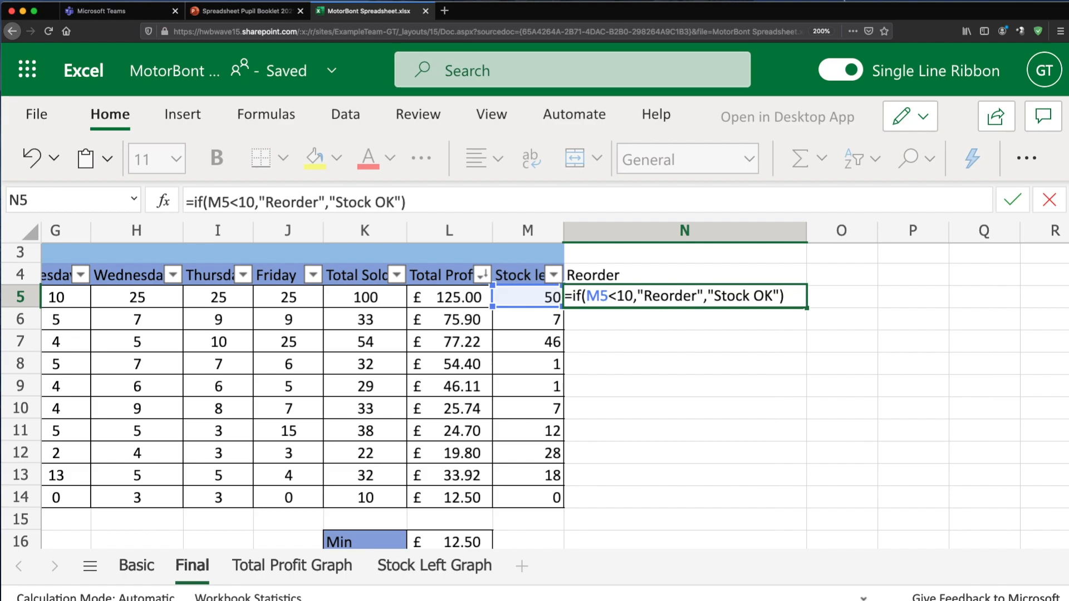
pyautogui.press('Return')
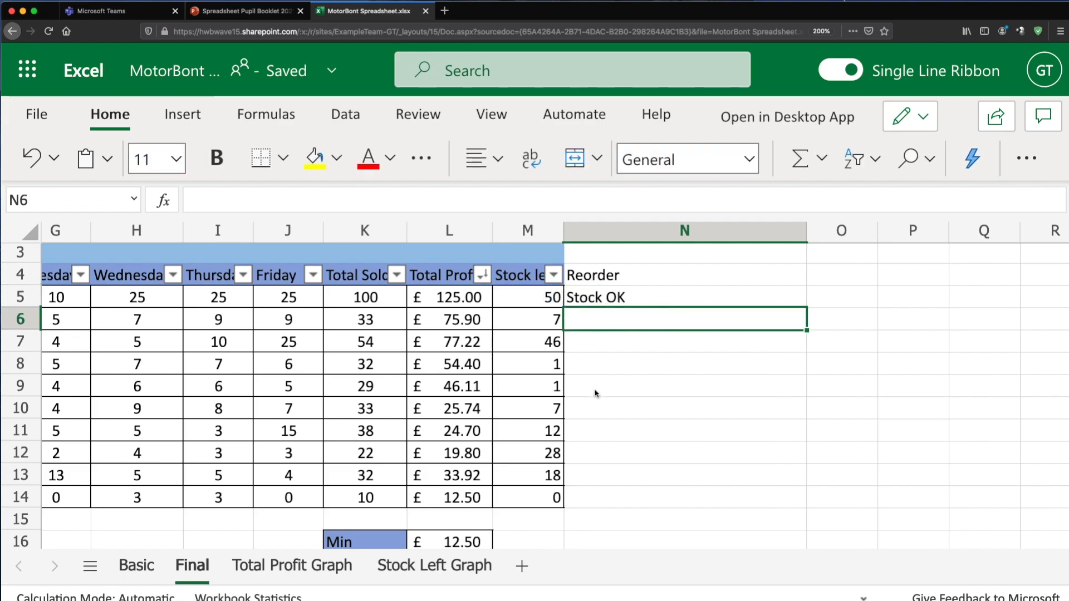
# Step: Fill the IF formula from N5 down to N14 and check the cell reference in the N6 copy
pyautogui.click(616, 301)
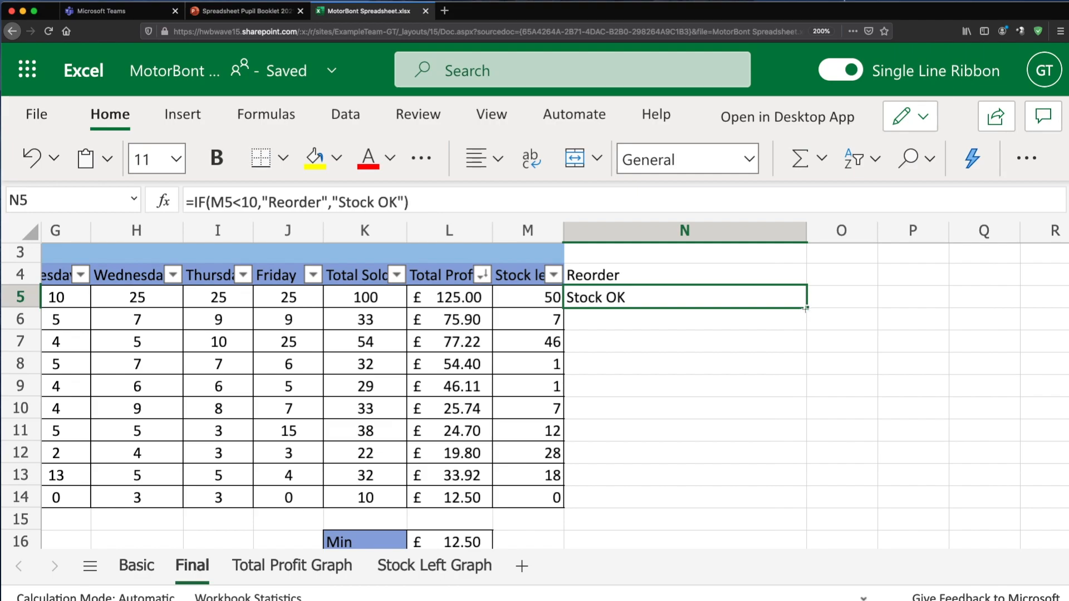
pyautogui.moveTo(806, 307); pyautogui.dragTo(782, 507)
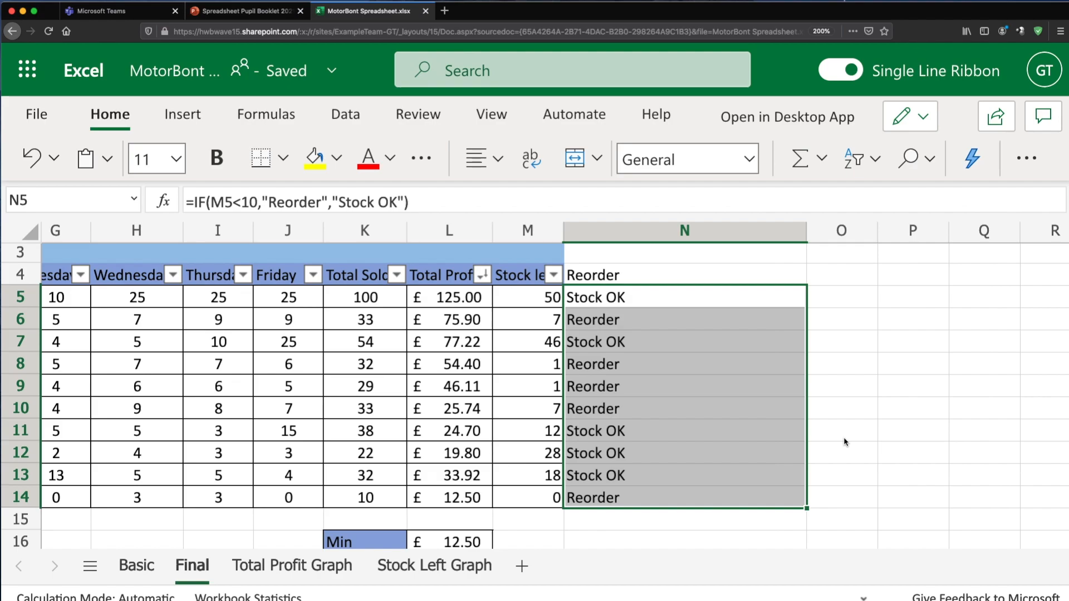
pyautogui.click(607, 304)
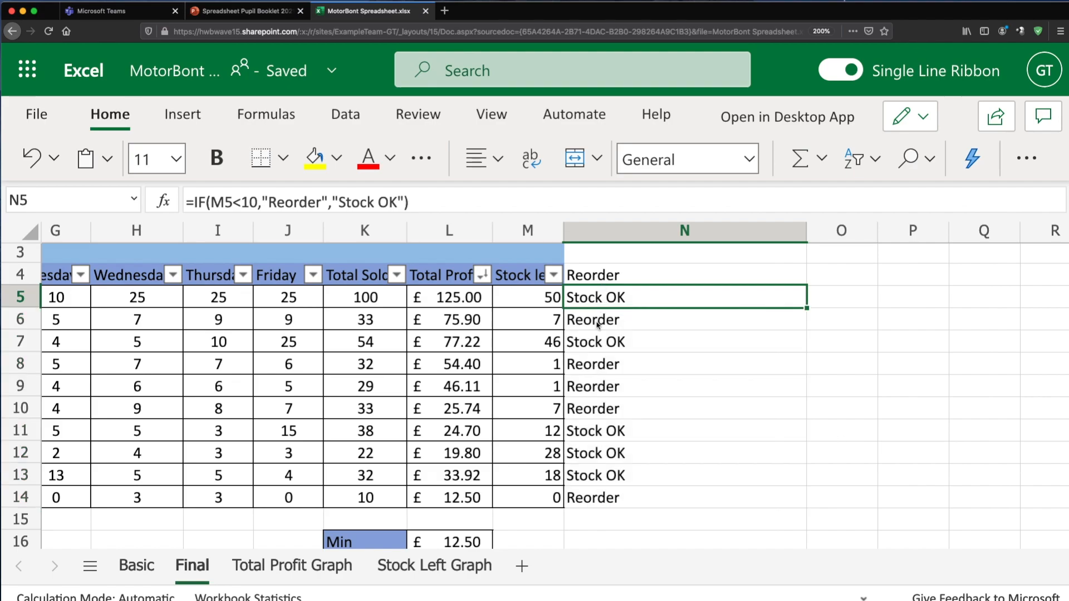
pyautogui.click(599, 326)
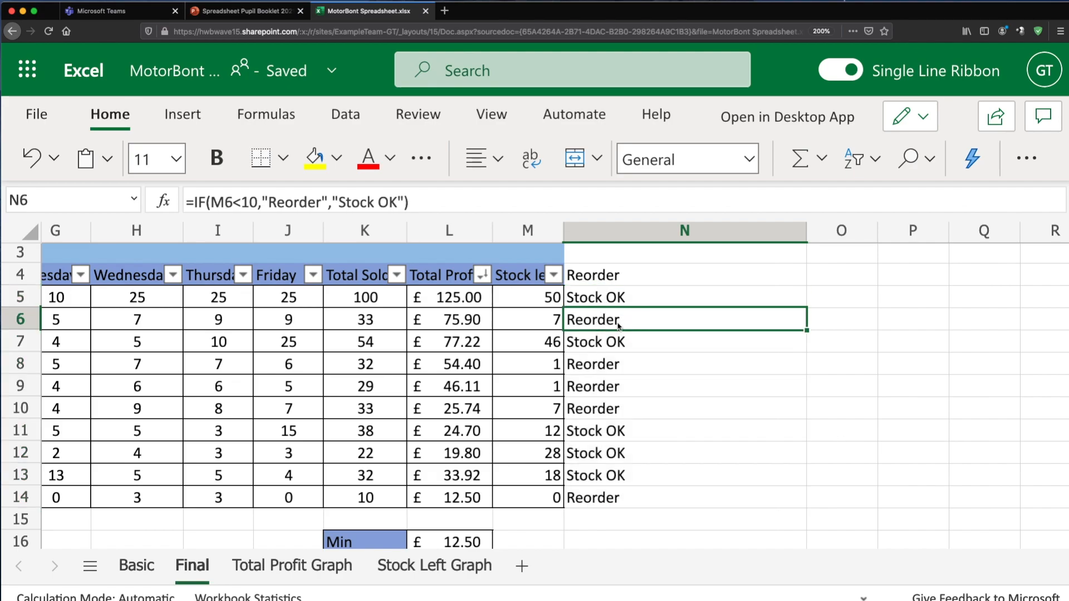
pyautogui.doubleClick(601, 320)
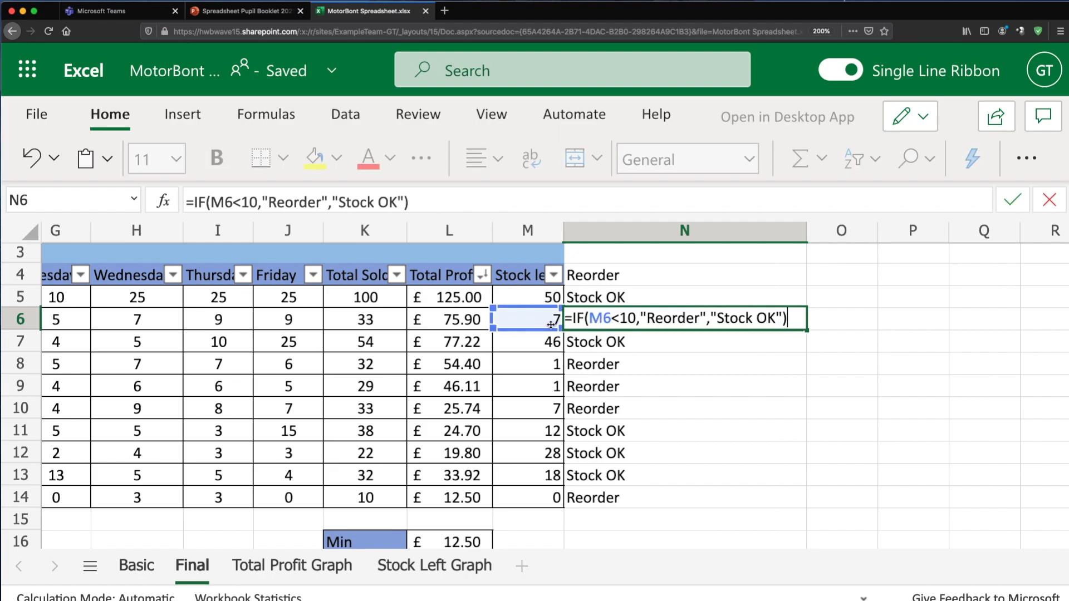
pyautogui.press('Return')
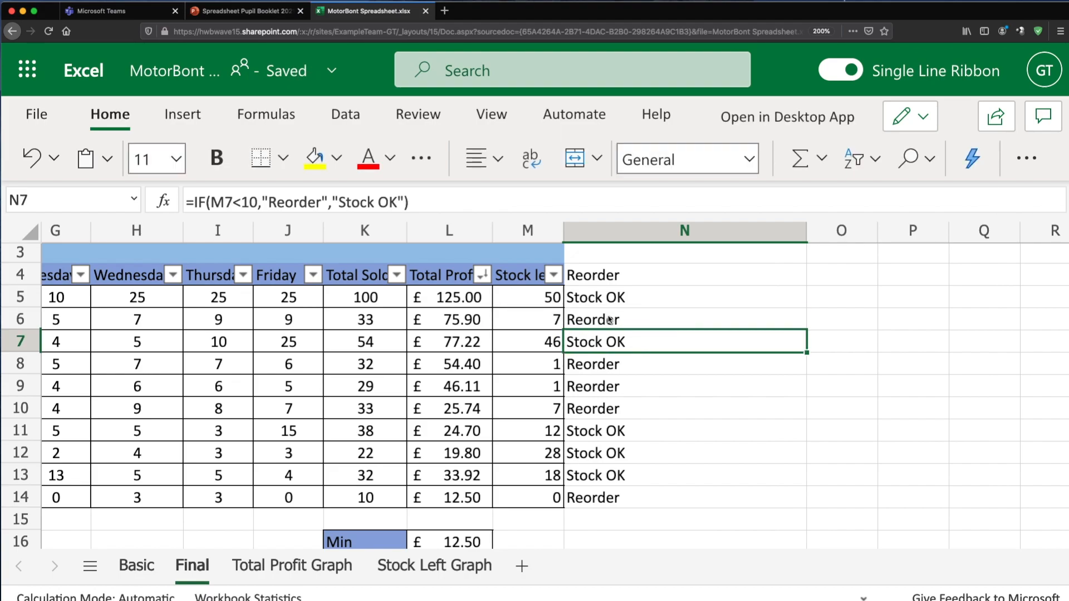
# Step: Compare the Stock left values in M6 to M14 with the matching IF results in the Reorder column
pyautogui.click(607, 323)
pyautogui.click(531, 324)
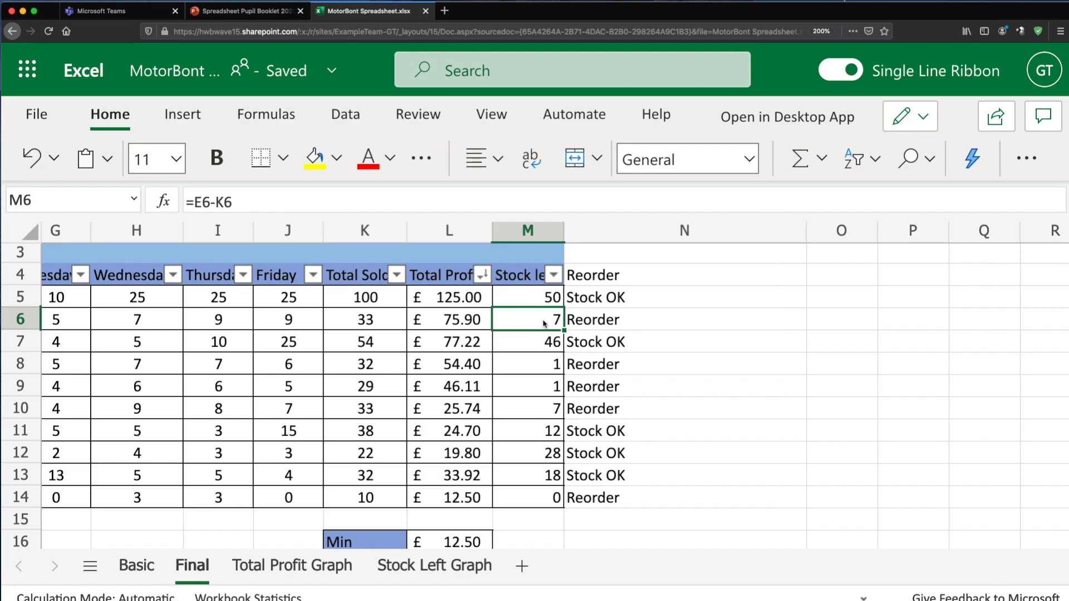
pyautogui.click(585, 322)
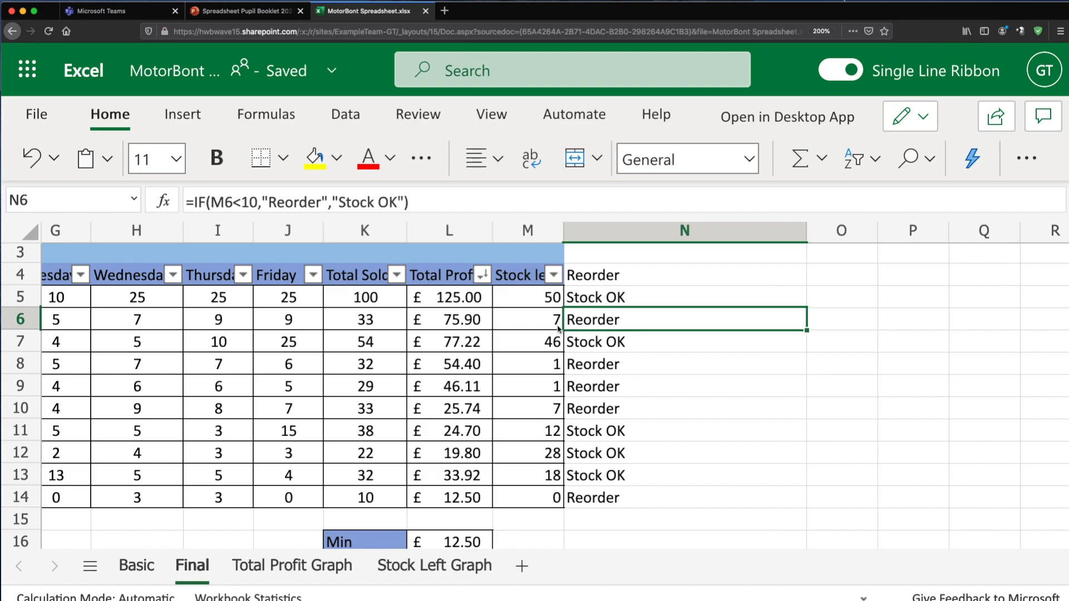
pyautogui.click(573, 342)
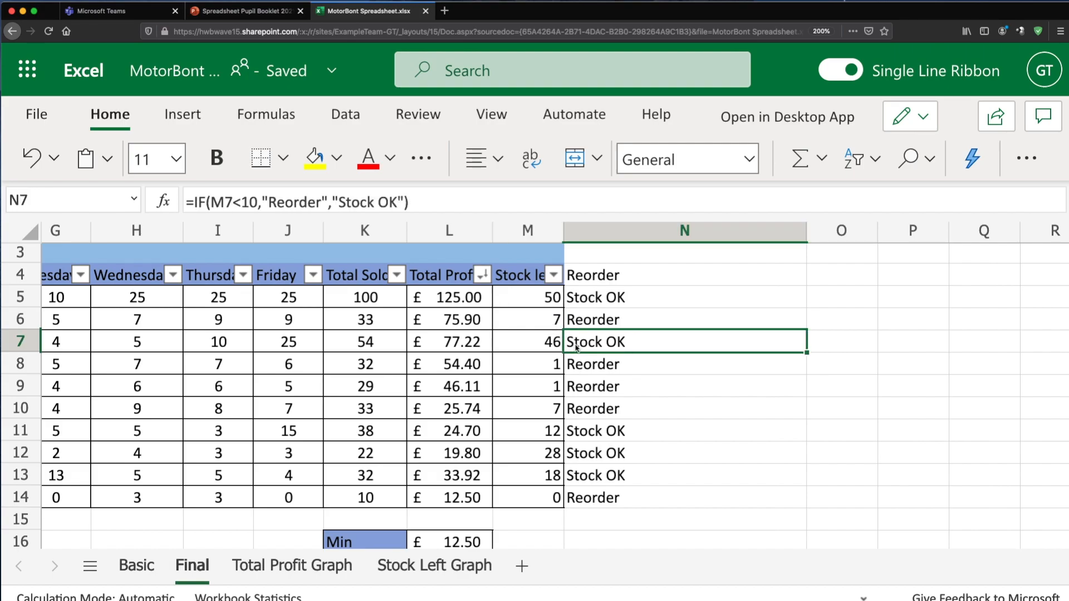
pyautogui.click(540, 348)
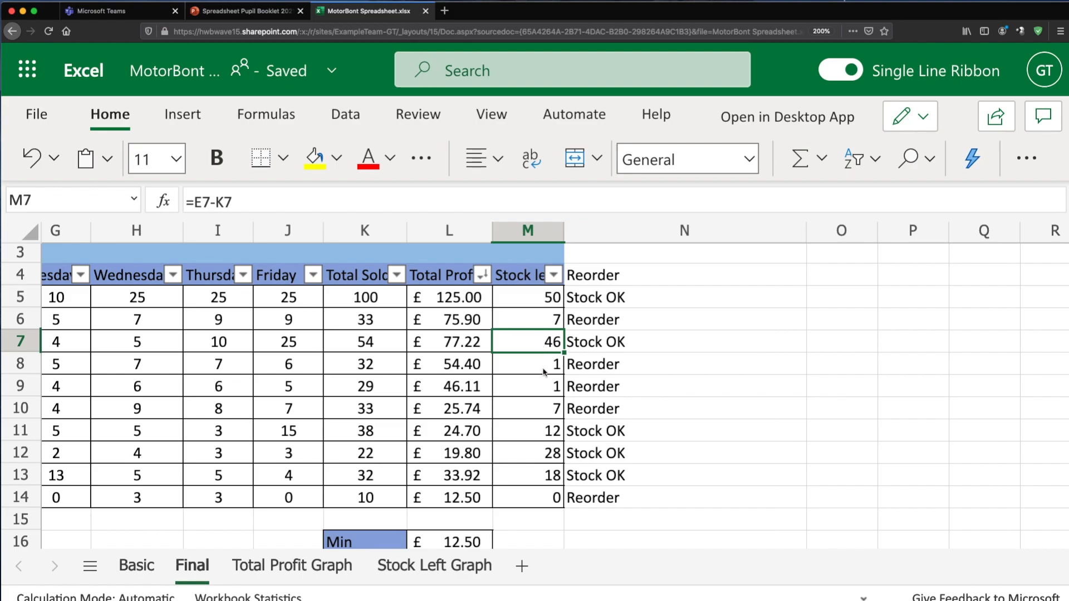
pyautogui.click(545, 370)
pyautogui.click(547, 391)
pyautogui.click(545, 409)
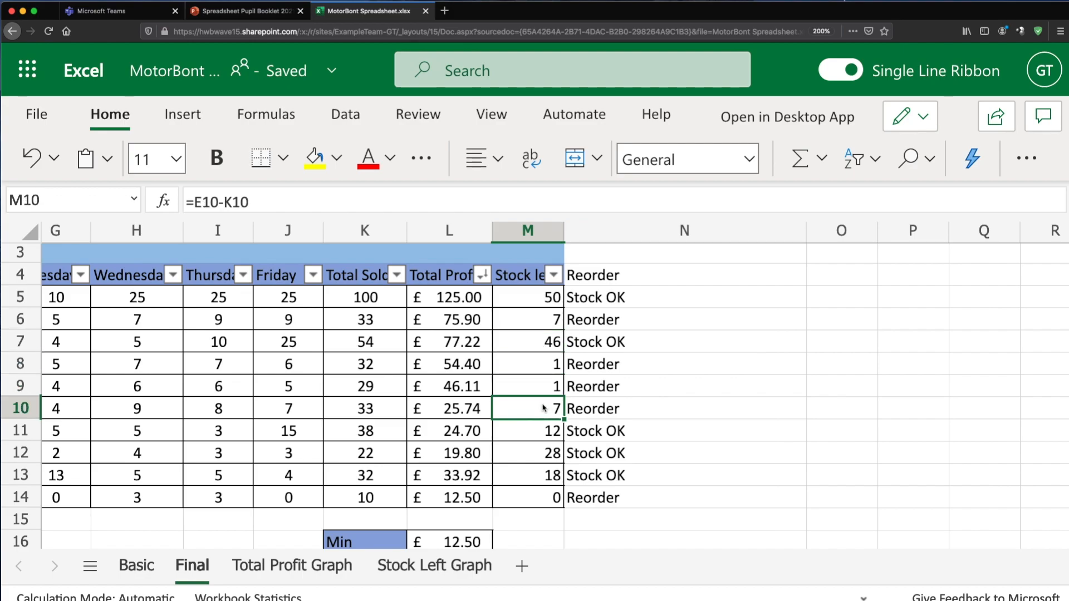
pyautogui.moveTo(553, 435); pyautogui.dragTo(550, 475)
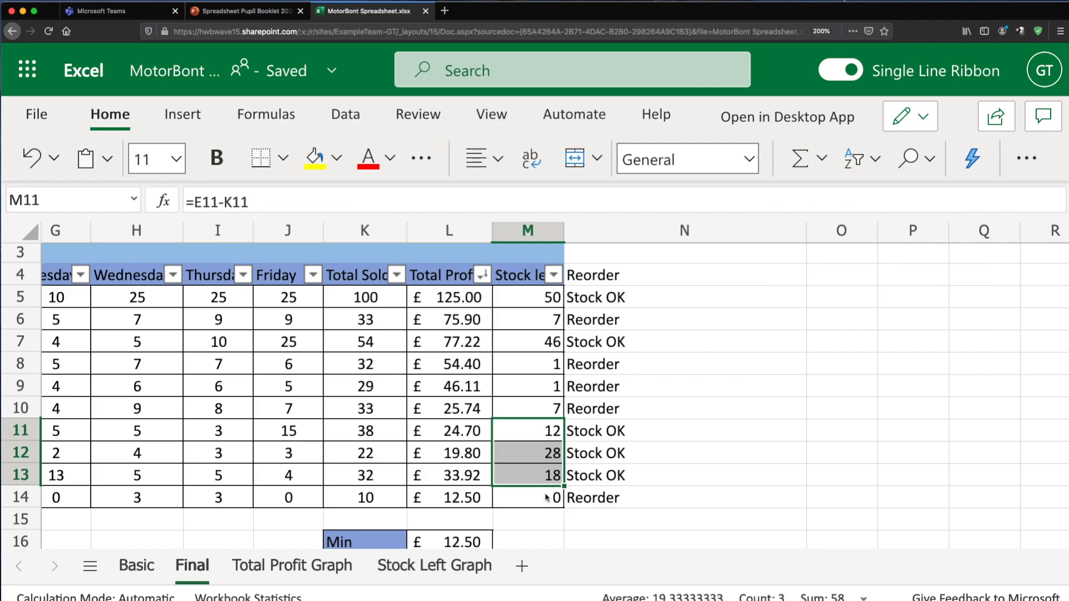
pyautogui.click(548, 499)
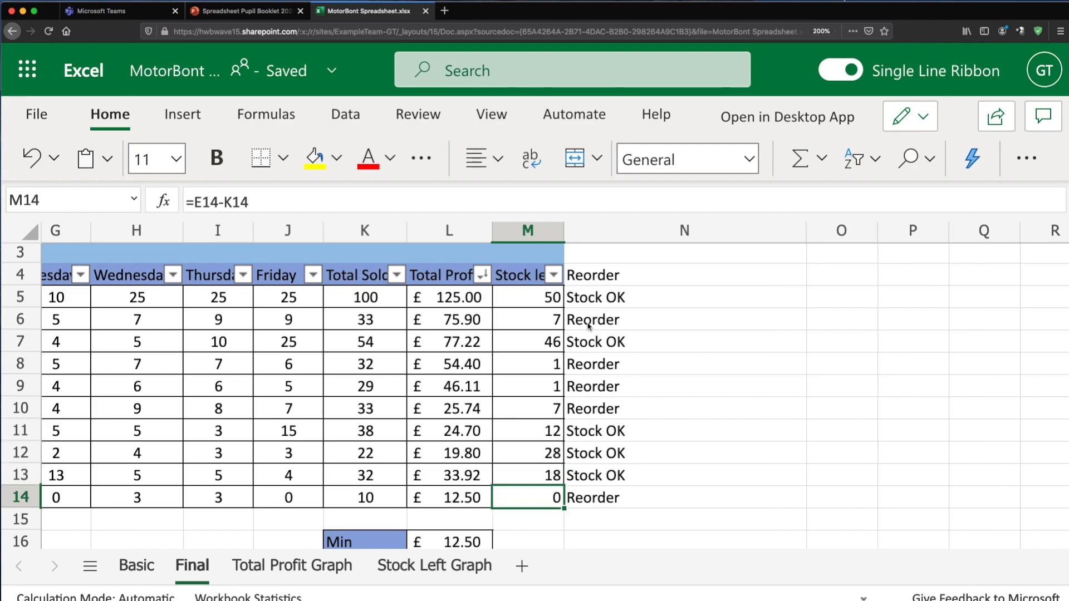
# Step: Delete the M5 reference from the N5 IF formula, reinsert it by picking cell M5, and refill the formula down to N14
pyautogui.doubleClick(625, 299)
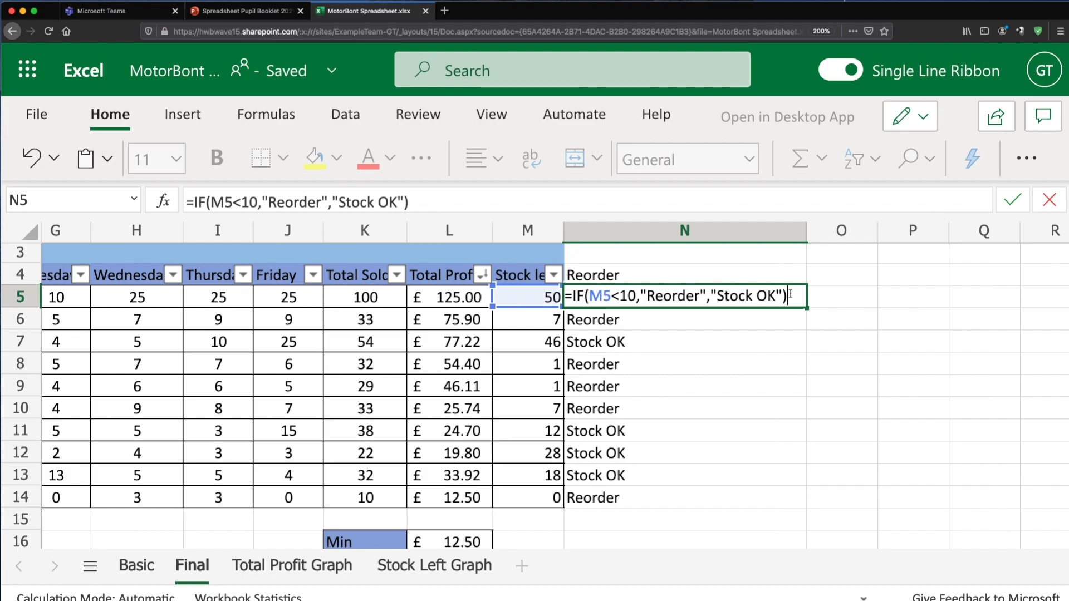
pyautogui.doubleClick(609, 297)
pyautogui.press('BackSpace')
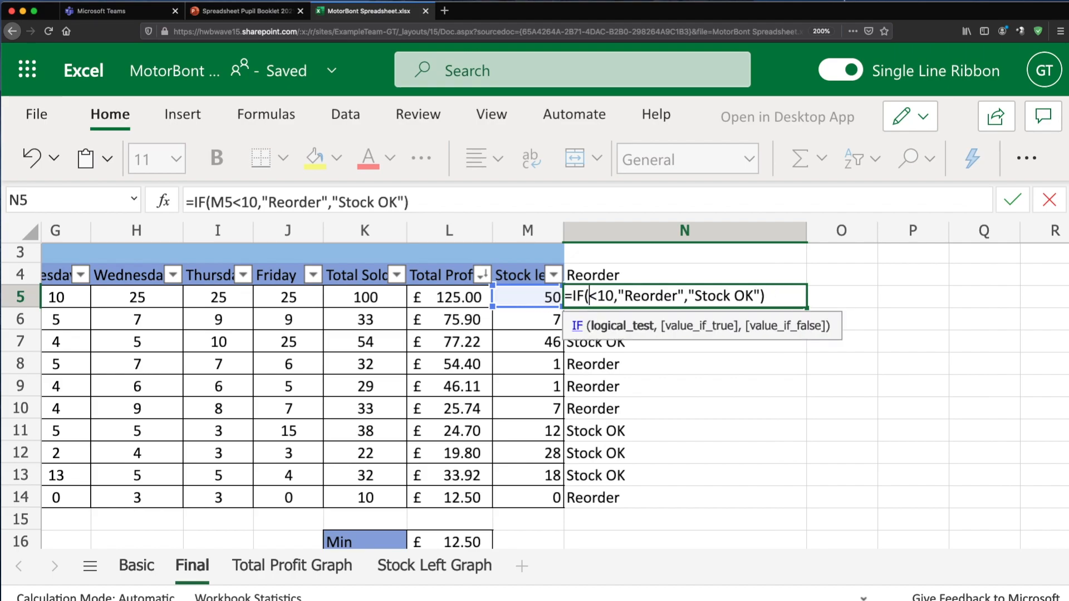
pyautogui.click(549, 299)
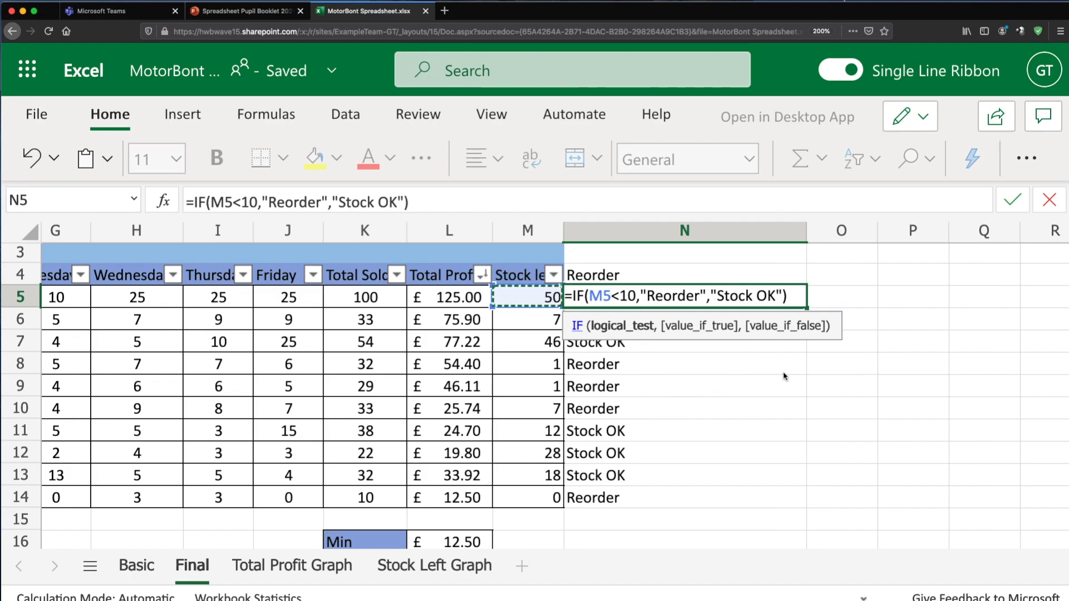
pyautogui.press('Return')
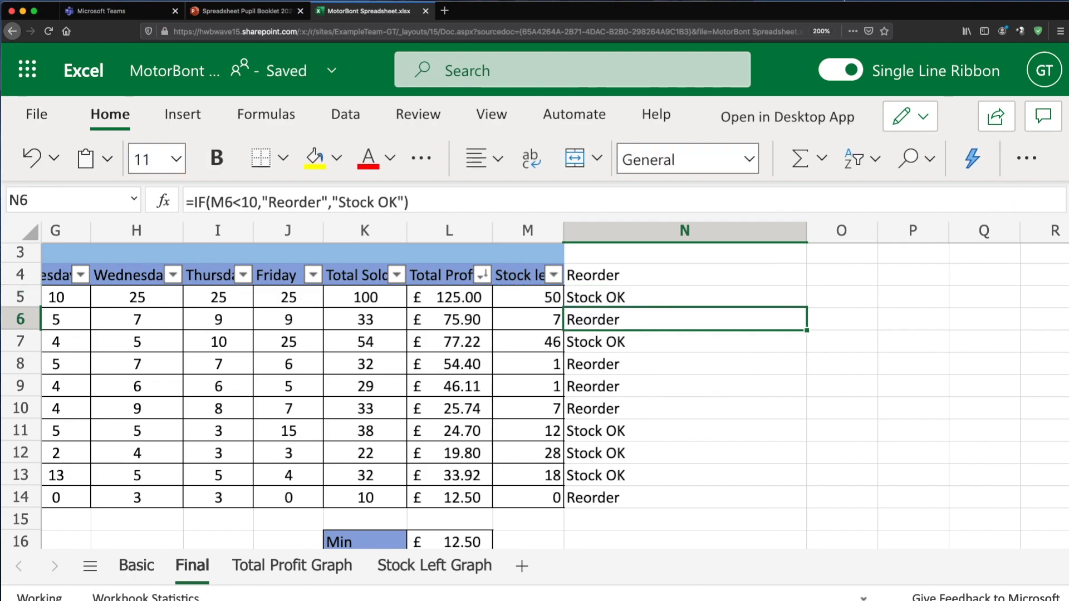
pyautogui.click(781, 304)
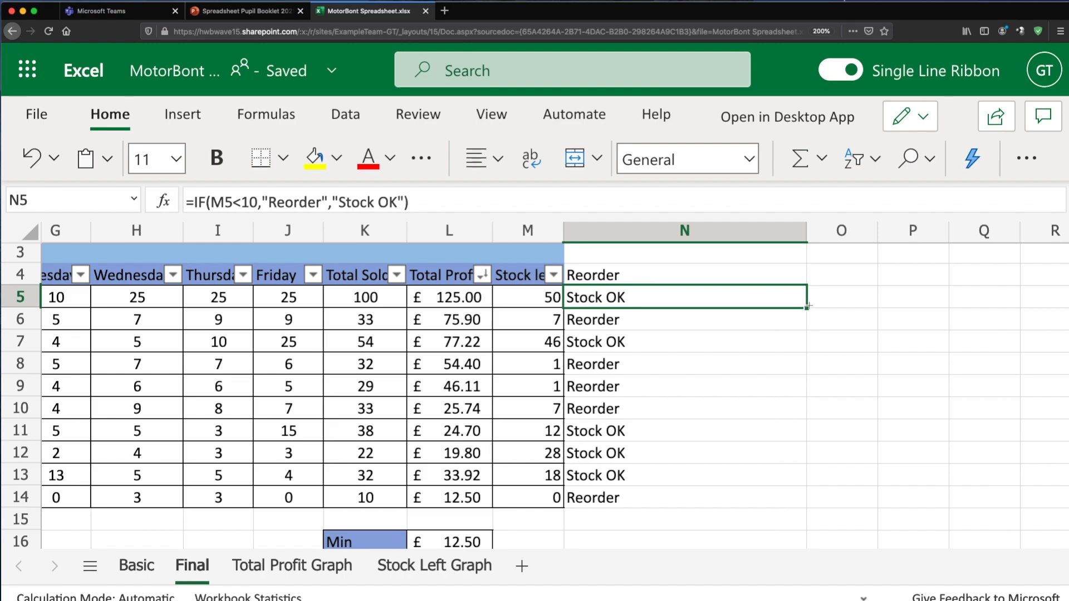
pyautogui.moveTo(807, 308); pyautogui.dragTo(807, 507)
pyautogui.doubleClick(613, 300)
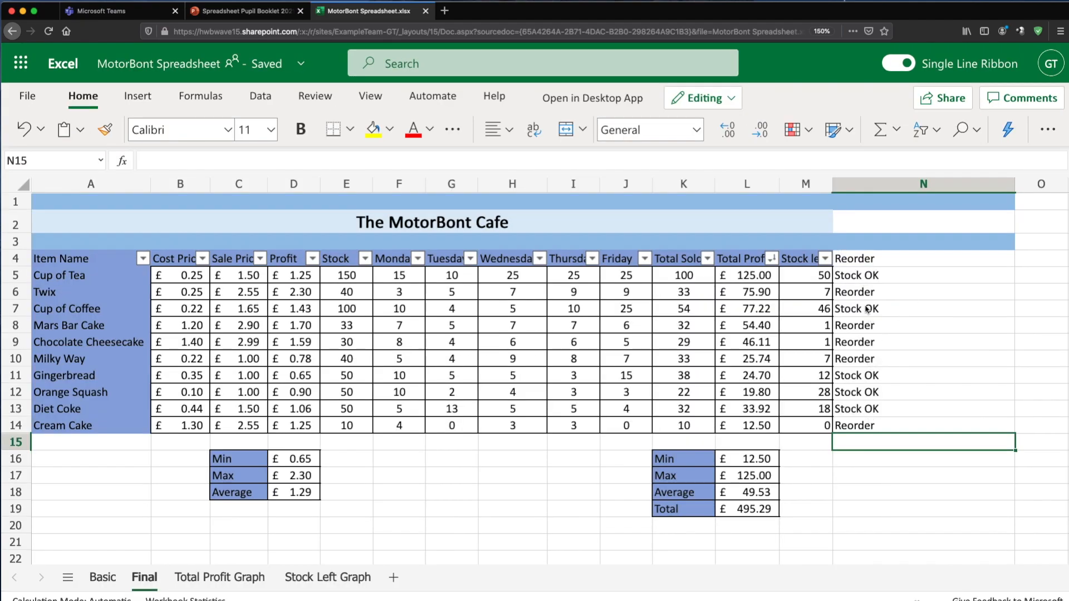
# Step: Add an Equal To conditional formatting rule to N5:N14 that shows "Reorder" cells in Light Red Fill with Dark Red Text
pyautogui.click(864, 276)
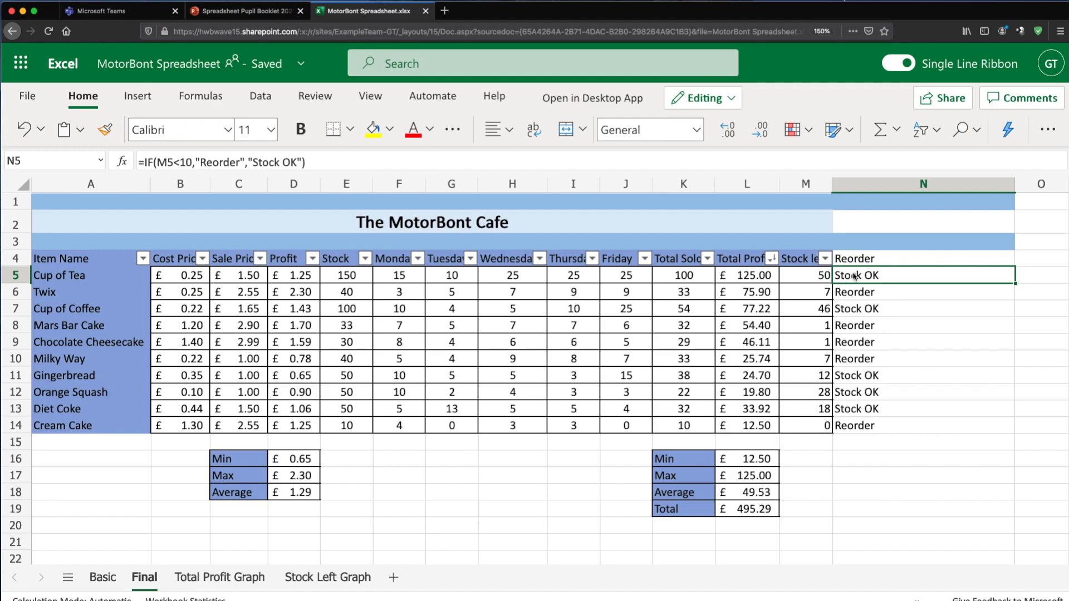
pyautogui.moveTo(847, 275); pyautogui.dragTo(857, 429)
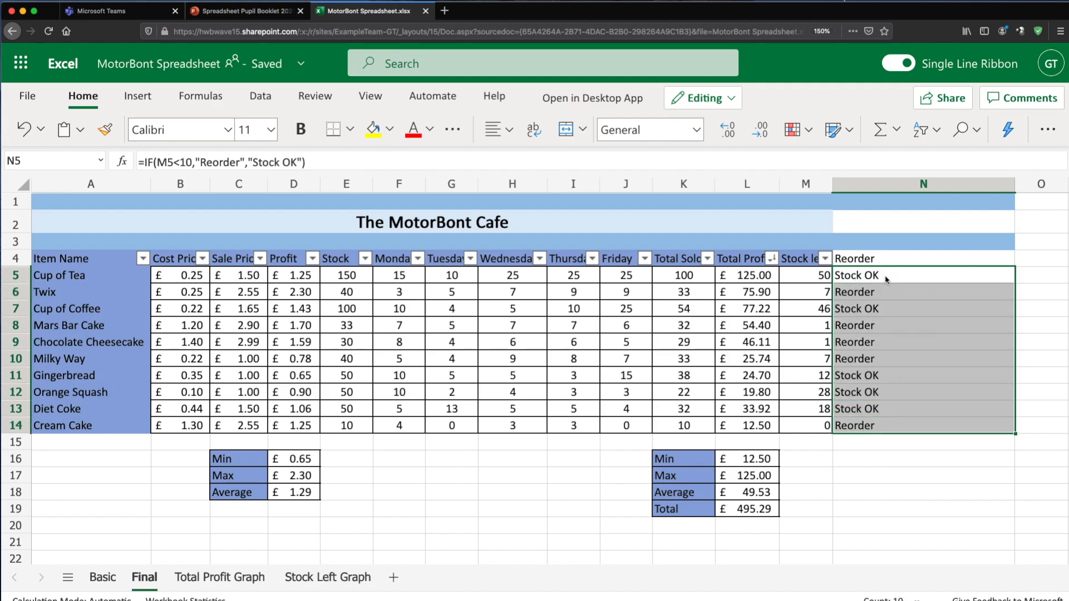
pyautogui.moveTo(884, 273); pyautogui.dragTo(894, 427)
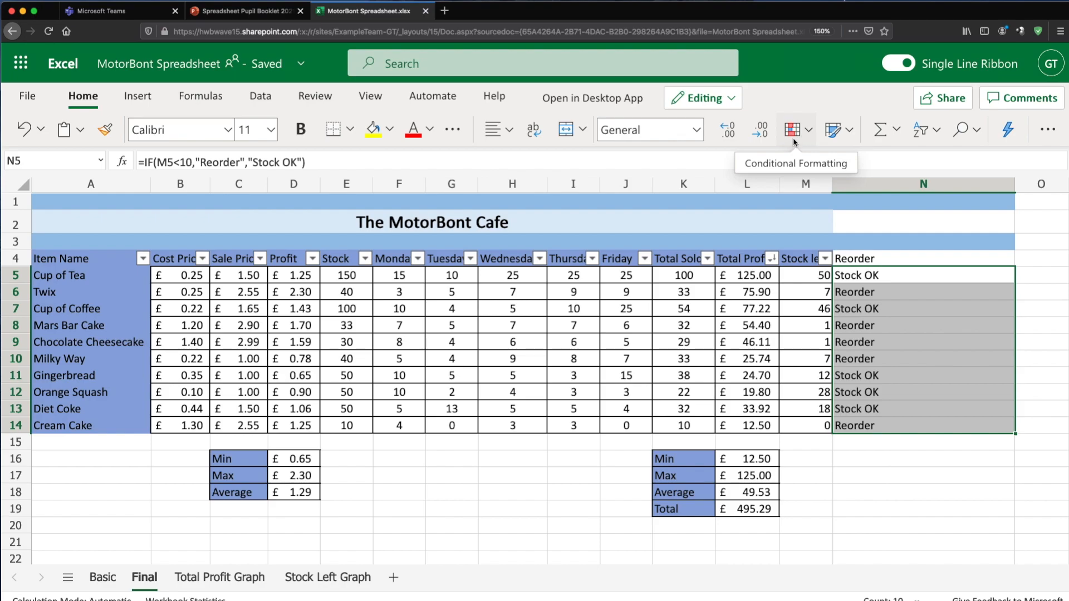
pyautogui.click(809, 131)
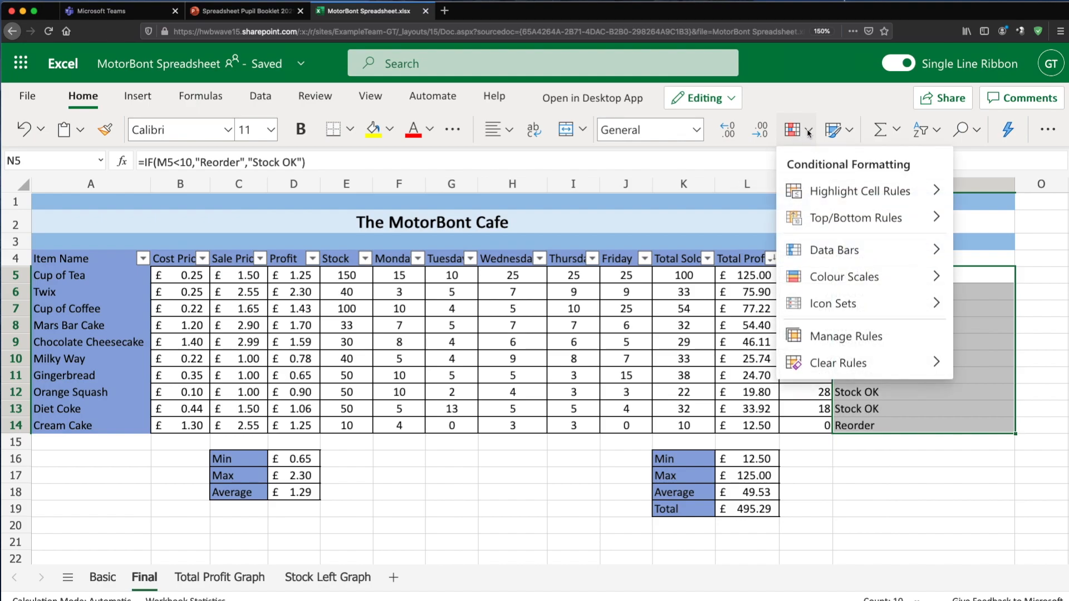
pyautogui.moveTo(829, 199)
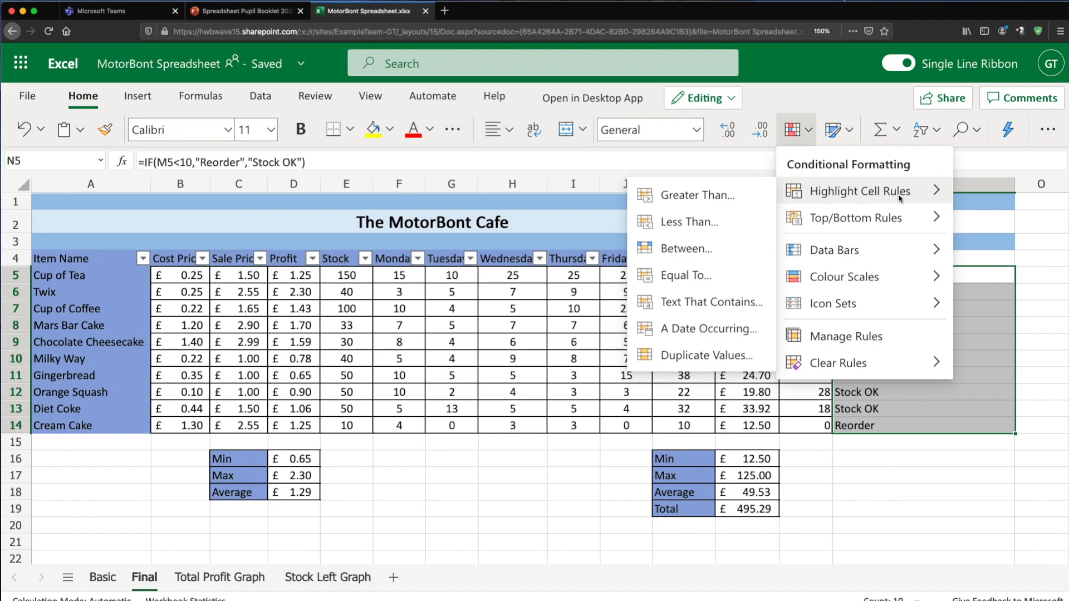
pyautogui.click(687, 283)
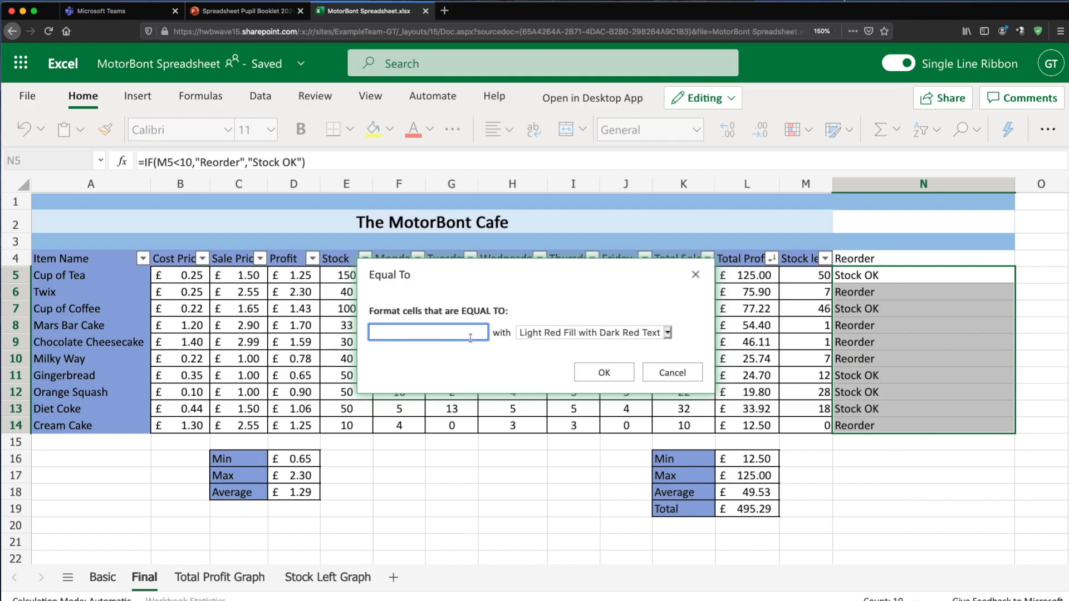
pyautogui.write('Reorder')
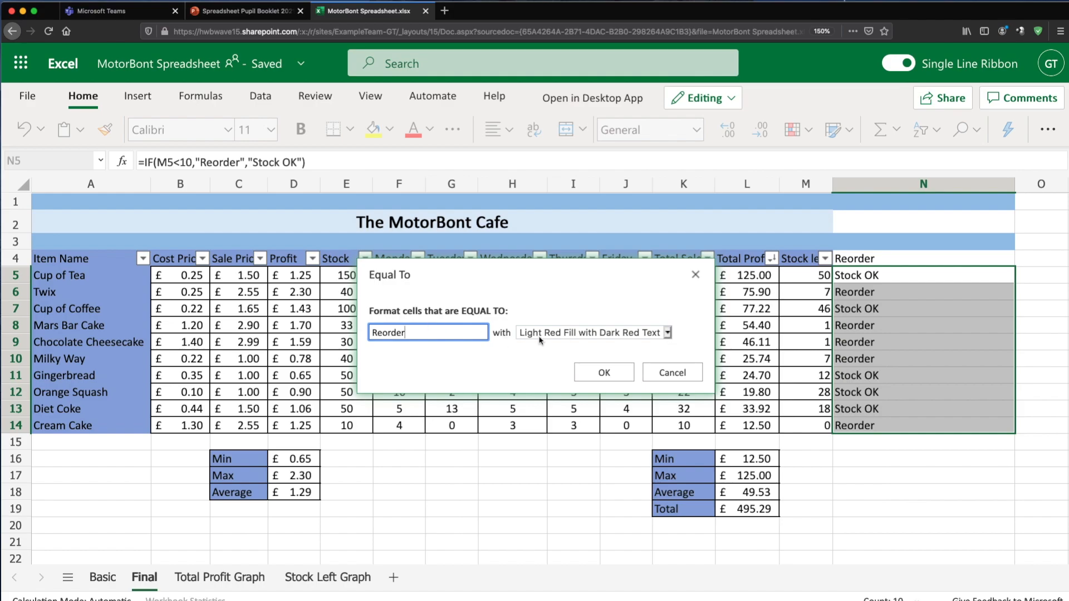
pyautogui.click(615, 373)
pyautogui.click(863, 447)
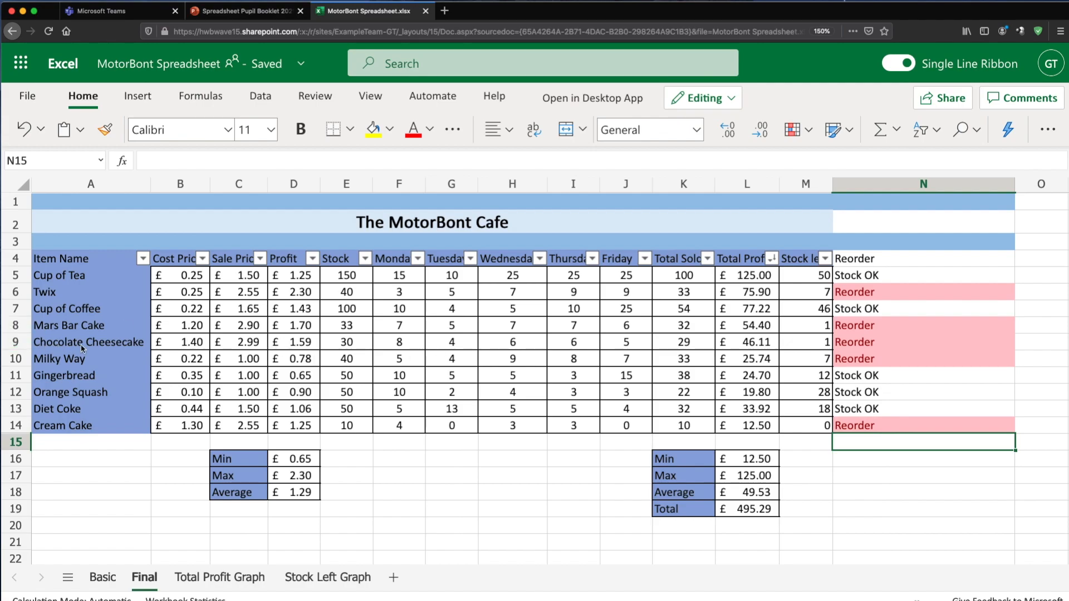
# Step: Test the Reorder rule by setting the Chocolate Cheesecake stock in E9 to 100, and undo the change
pyautogui.click(348, 347)
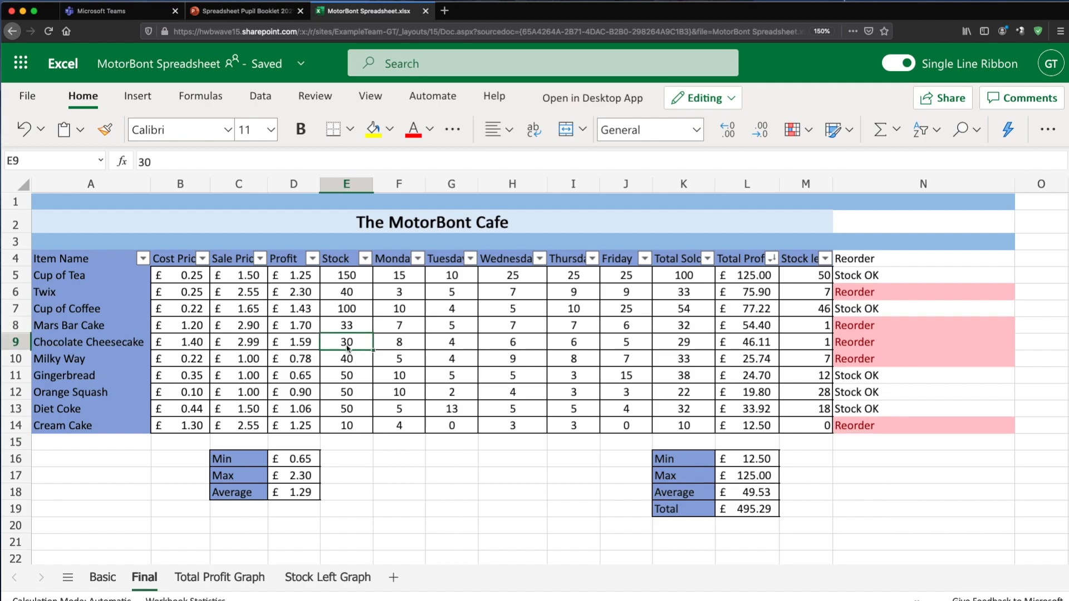
pyautogui.write('100')
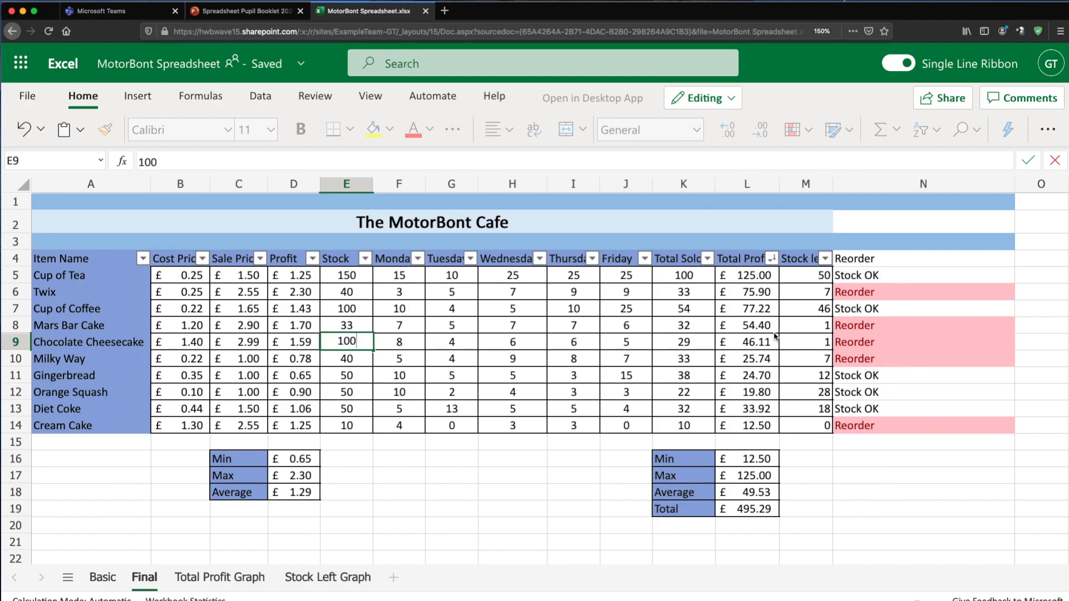
pyautogui.press('Return')
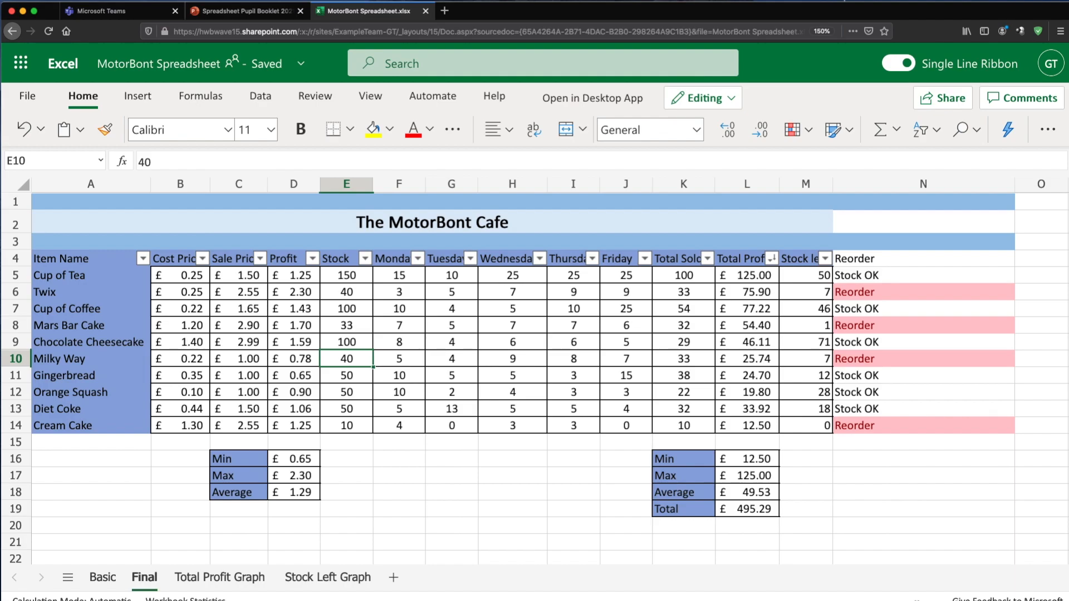
pyautogui.click(806, 350)
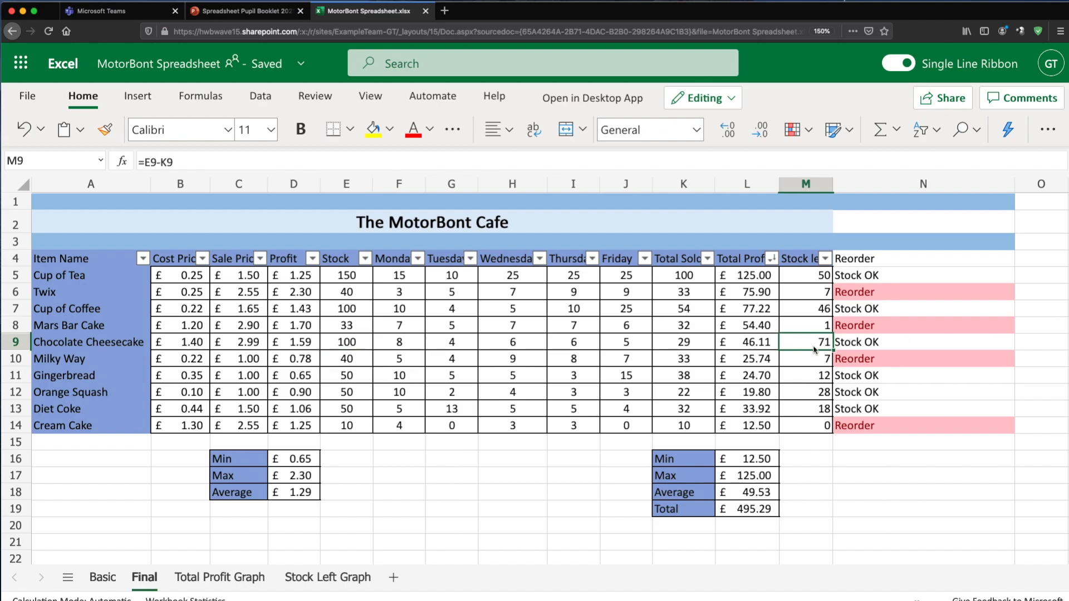
pyautogui.click(869, 345)
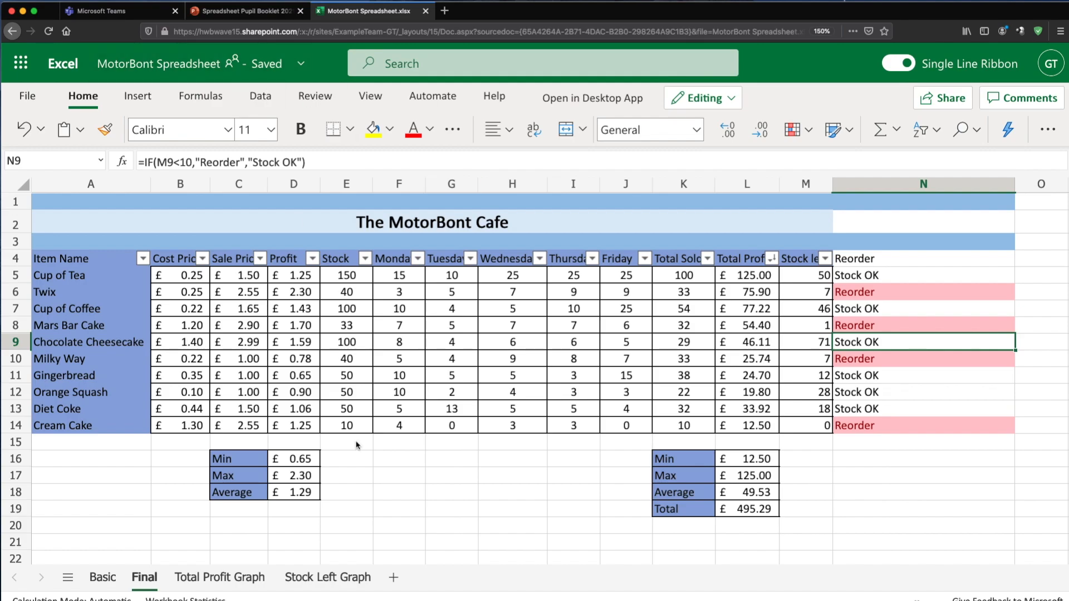
pyautogui.click(819, 485)
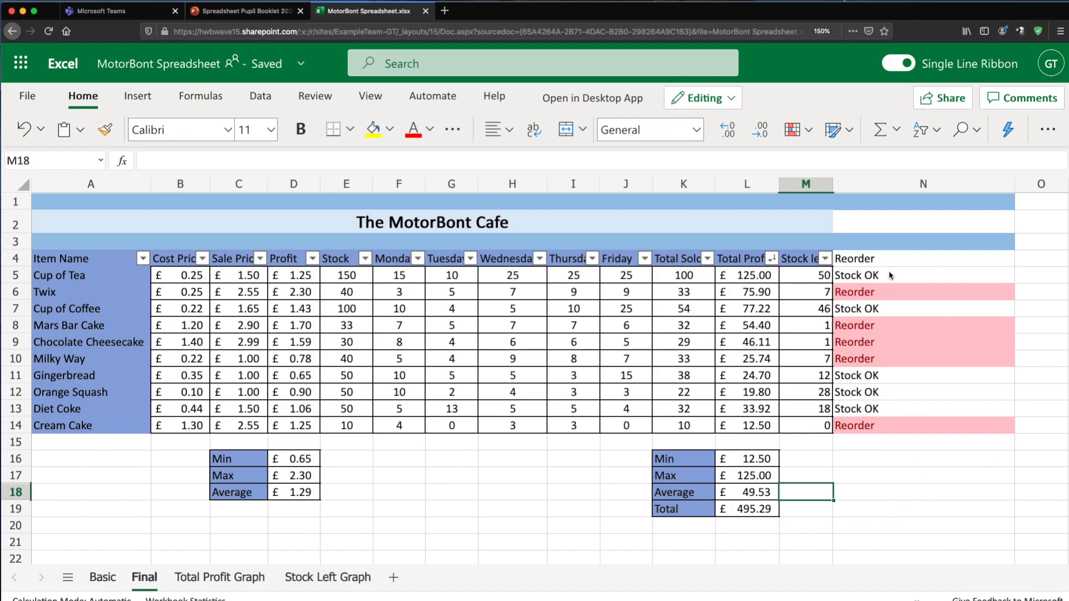
# Step: Select N5:N14 and capture a screenshot of the cafe sheet covering columns A to N and rows 1 to 19
pyautogui.moveTo(887, 270); pyautogui.dragTo(883, 427)
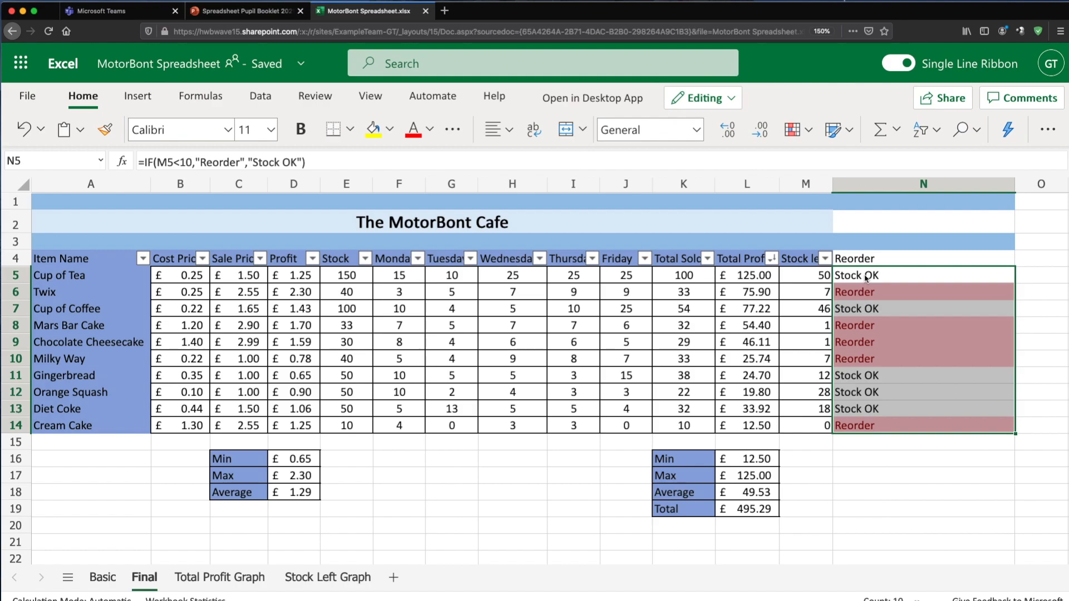
pyautogui.press('super+shift+4')
pyautogui.moveTo(2, 175); pyautogui.dragTo(1030, 521)
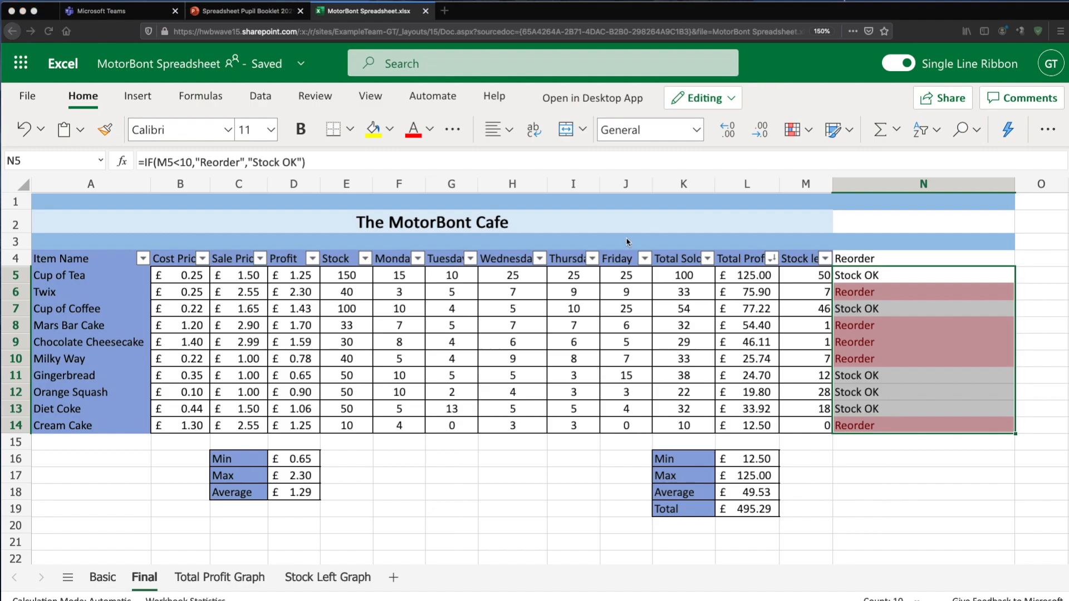
# Step: Switch to the PowerPoint pupil booklet and paste the spreadsheet screenshot into the placeholder on the "IF Formula & Conditional formatting" slide
pyautogui.click(239, 11)
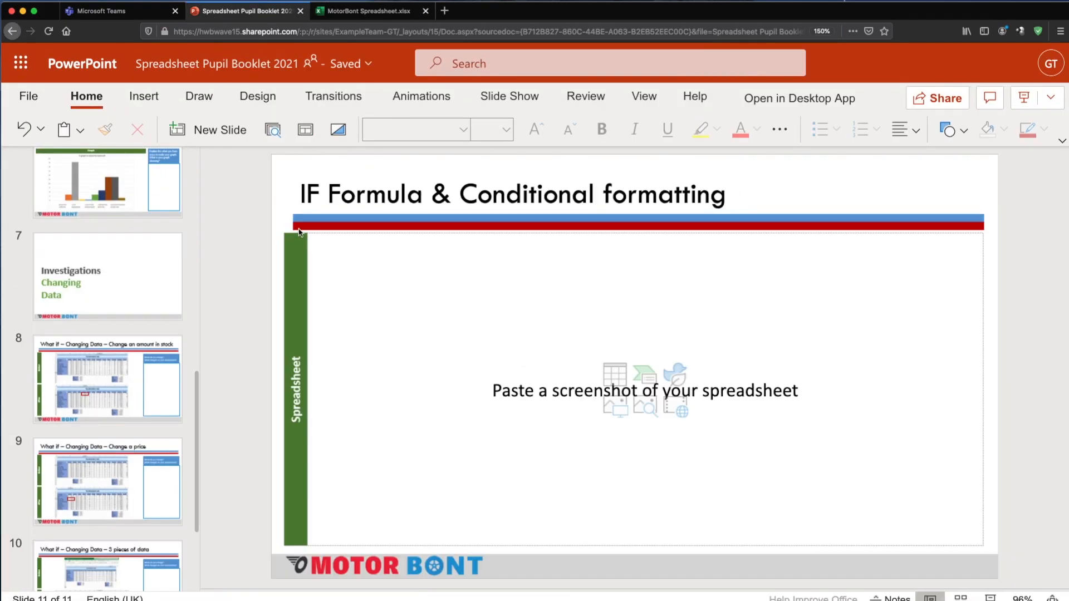
pyautogui.click(417, 383)
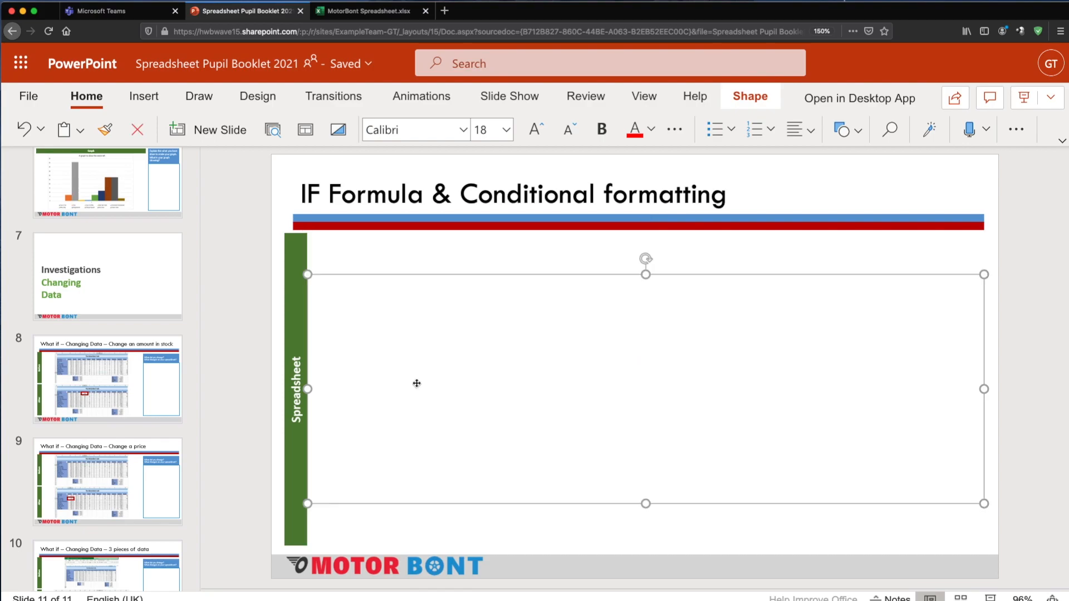
pyautogui.hotkey('ctrl', 'v')
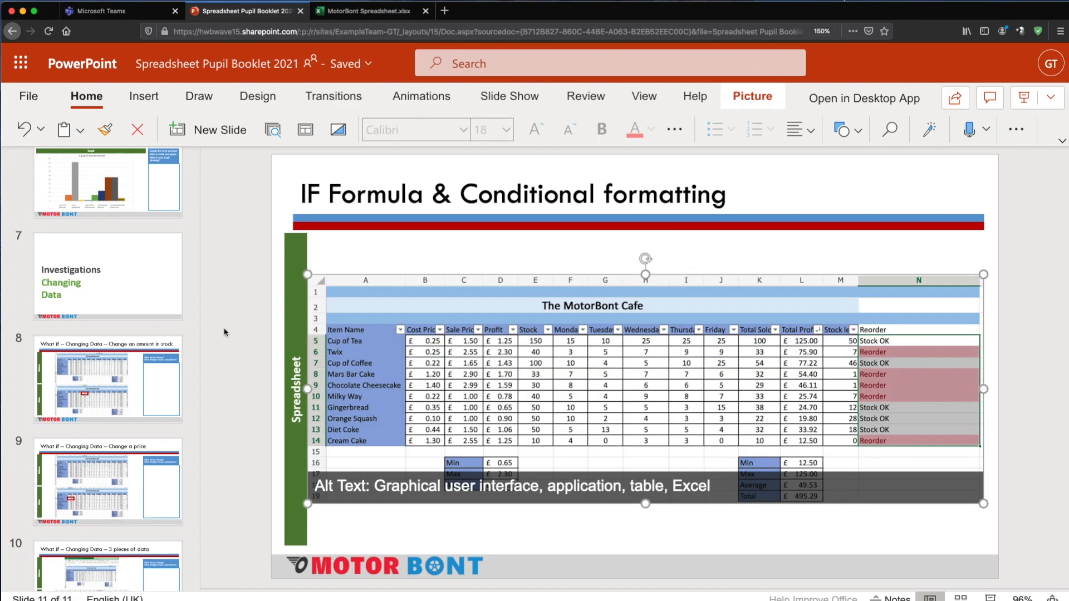
# Step: Check the save status of the booklet and the spreadsheet, and close both to return to the Microsoft Teams assignment
pyautogui.scroll(-3, 72, 379)
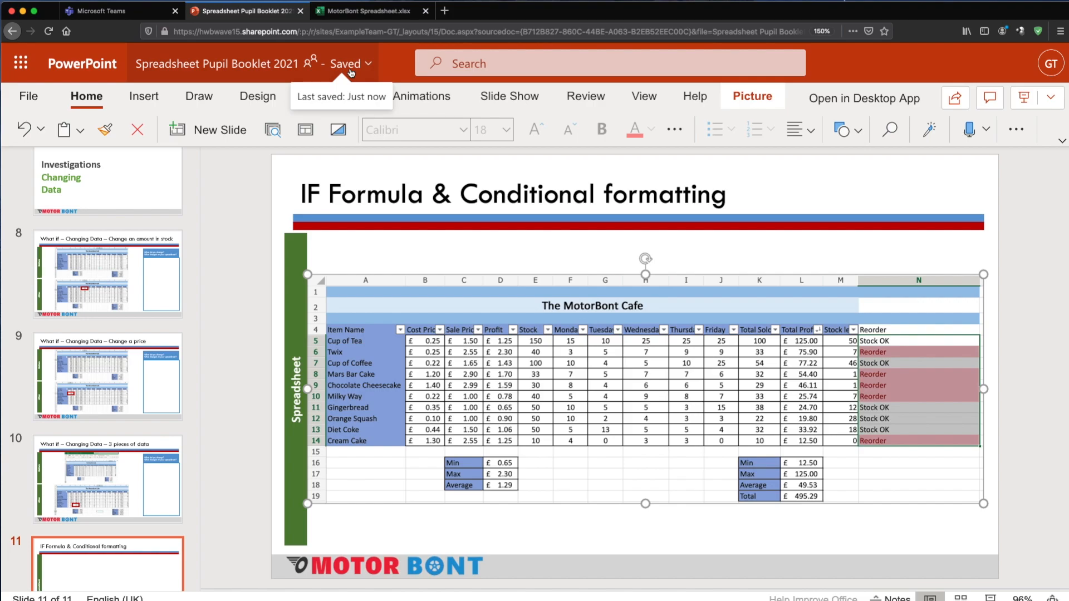
pyautogui.click(301, 11)
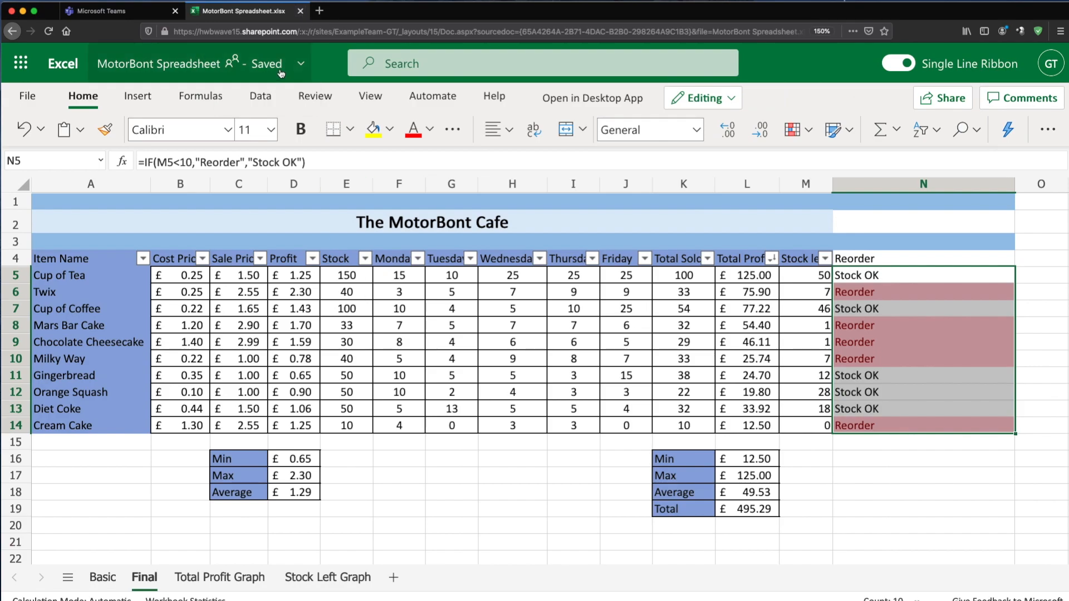
pyautogui.click(302, 12)
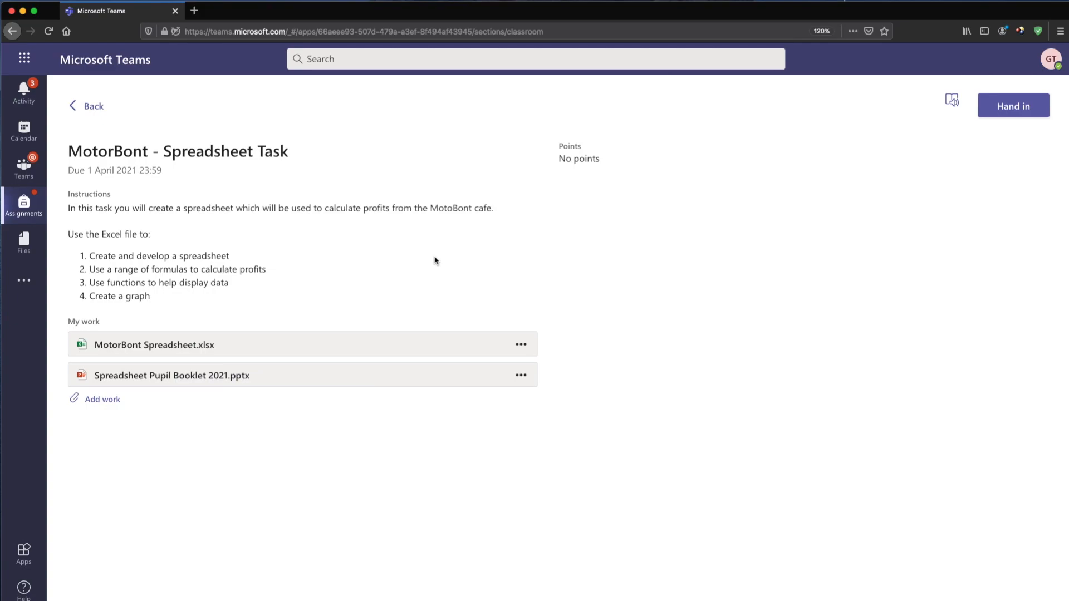